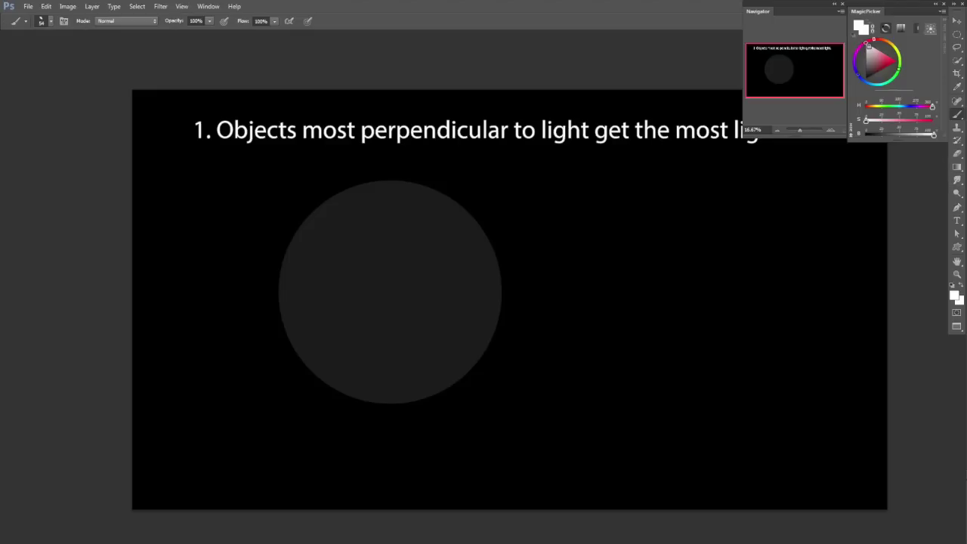
Delete the heading text above the circle and choose a light grey painting colour
left_click_drag(829, 247, 819, 283)
key("Delete")
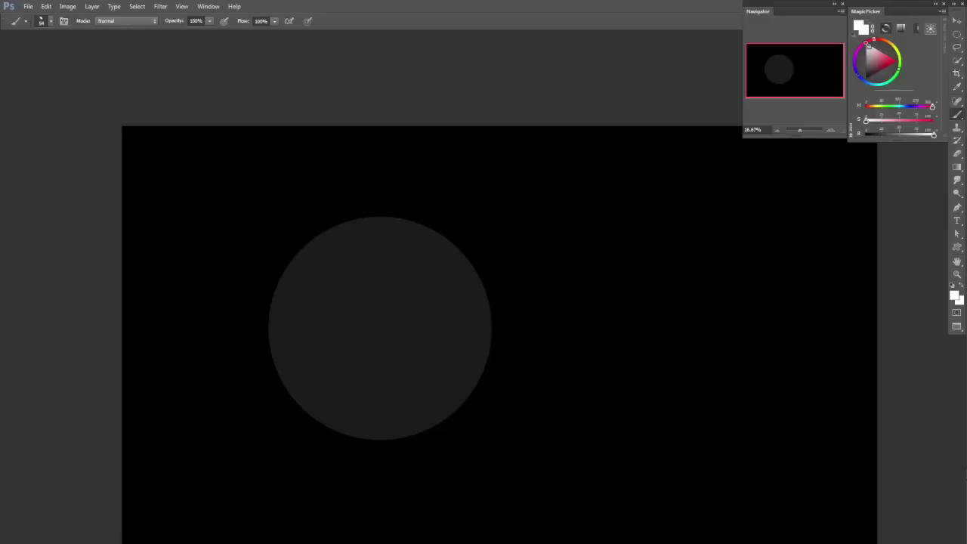
mouse_move(616, 222)
left_mouse_down()
mouse_move(592, 230)
mouse_move(596, 223)
left_mouse_up()
left_click(867, 53)
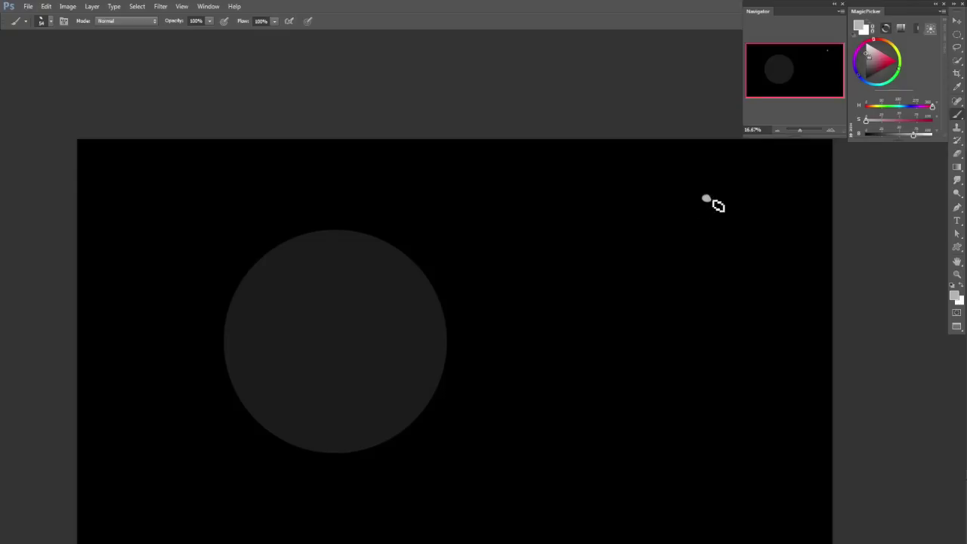
left_click(569, 243, "shift")
left_click_drag(567, 254, 588, 263)
key("ctrl+z")
key("e")
left_click_drag(707, 198, 551, 242)
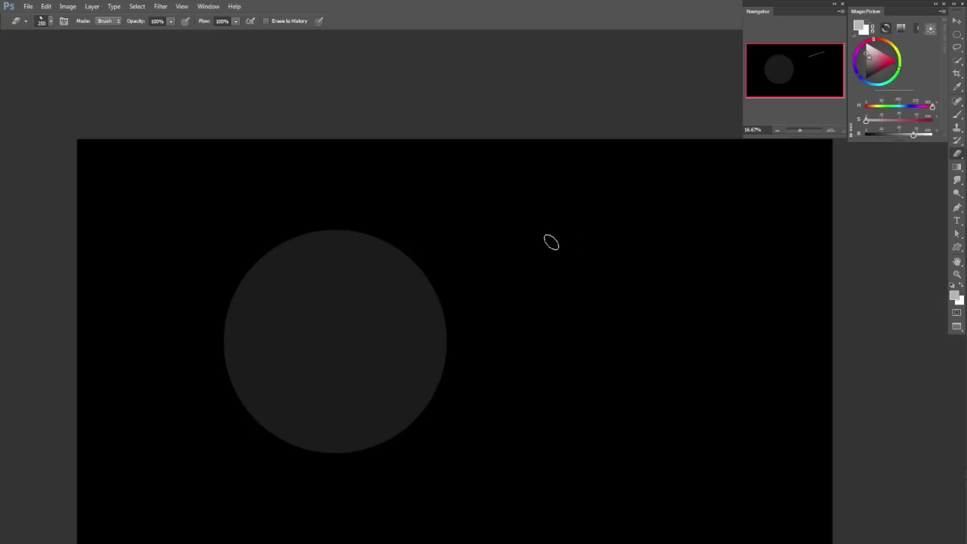
Enlarge the brush to 100 and paint a round light grey light source in the canvas's upper right area
key("b")
key("bracketright")
key("bracketright")
key("bracketright")
key("bracketright")
key("bracketright")
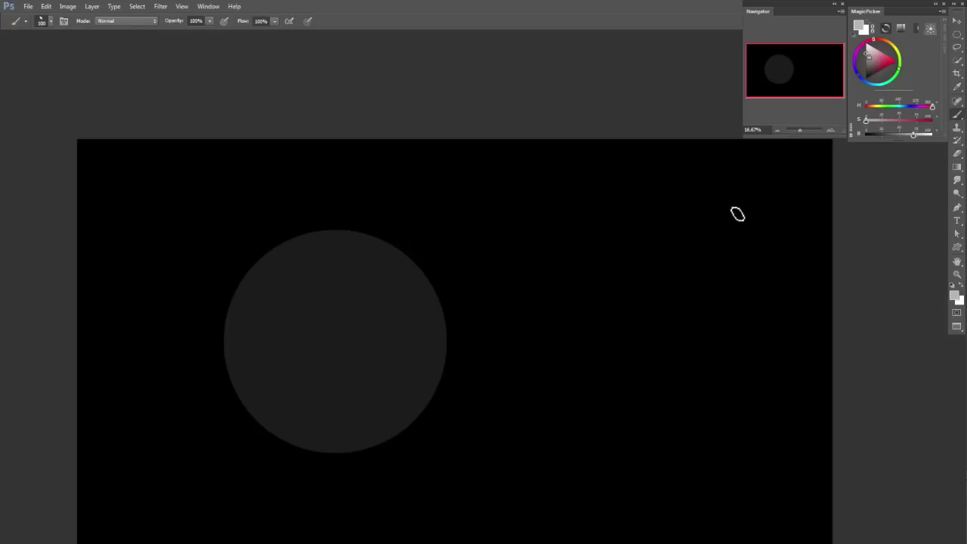
left_click_drag(738, 198, 749, 202)
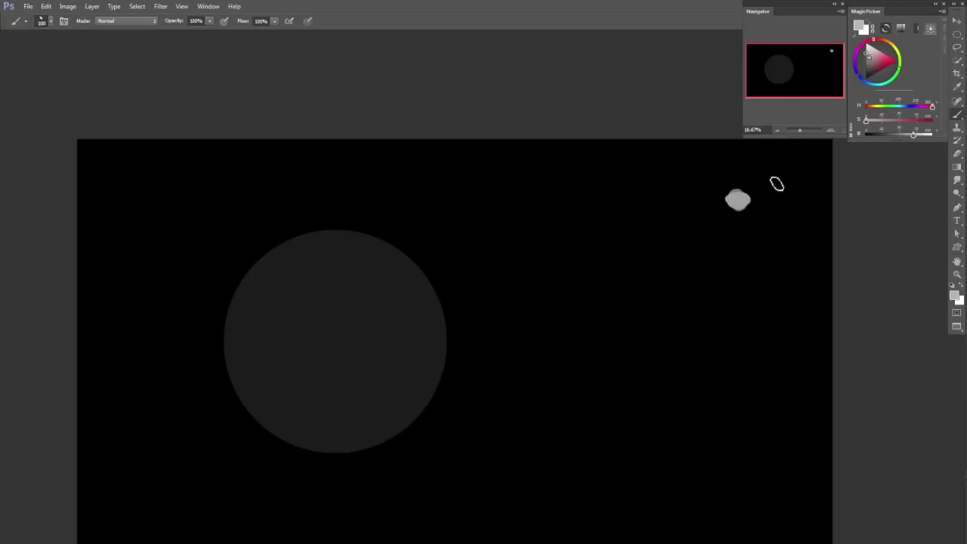
Reduce the brush size and draw five thin rays fanning out from the light source towards the circle and downward
key("bracketleft")
key("bracketleft")
key("bracketleft")
key("bracketleft")
key("bracketleft")
key("bracketleft")
mouse_move(733, 204)
left_mouse_down()
mouse_move(659, 237)
mouse_move(674, 224)
left_mouse_up()
key("ctrl+z")
key("bracketleft")
left_click_drag(733, 202, 556, 260)
left_click_drag(737, 202, 639, 208)
left_click_drag(743, 207, 649, 260)
left_click_drag(737, 202, 644, 187)
left_click_drag(740, 211, 710, 256)
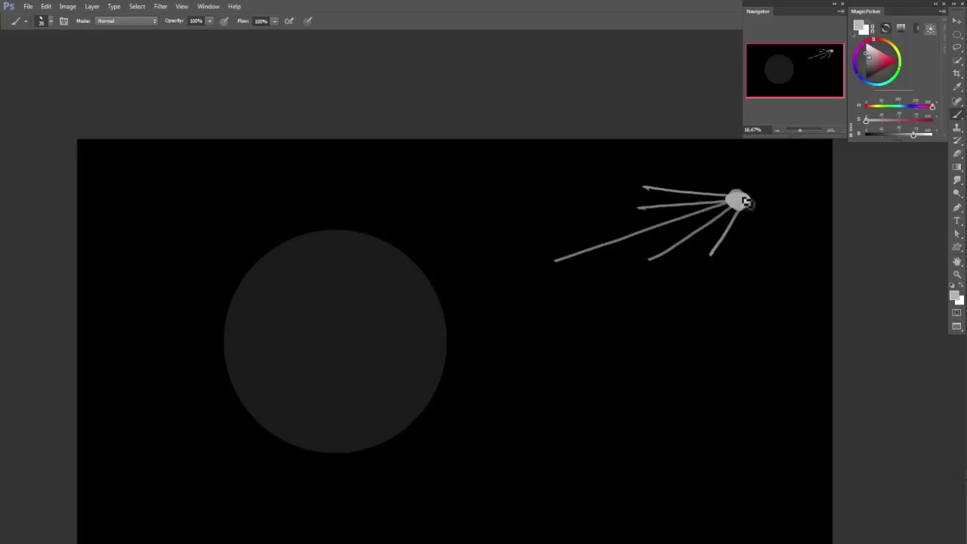
Add triangular arrowheads to the ends of the five light rays
mouse_move(637, 188)
left_mouse_down()
mouse_move(647, 189)
mouse_move(624, 210)
mouse_move(640, 214)
left_mouse_up()
mouse_move(552, 255)
left_mouse_down()
mouse_move(556, 269)
mouse_move(541, 270)
left_mouse_up()
mouse_move(652, 268)
left_mouse_down()
mouse_move(711, 271)
mouse_move(724, 255)
left_mouse_up()
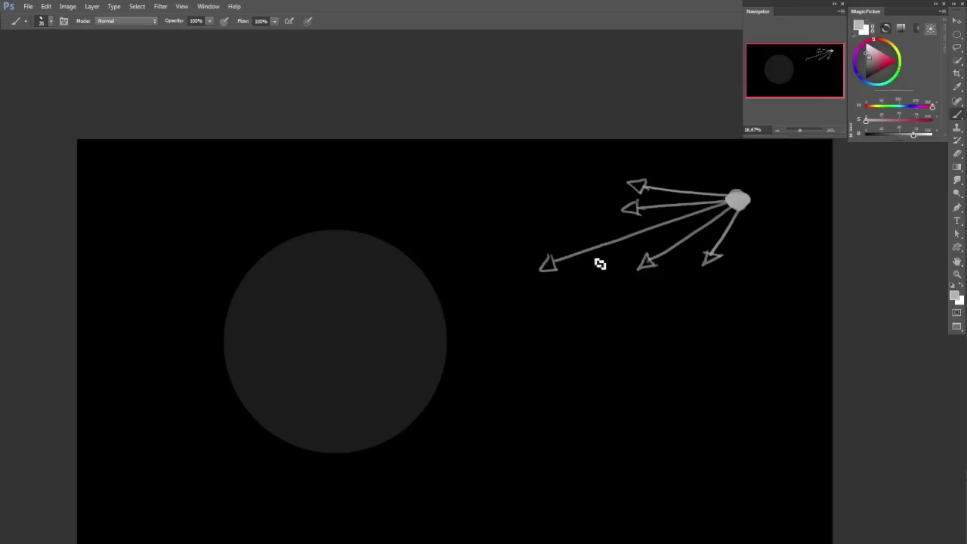
Erase the four shorter rays, keeping only the long arrow aimed at the circle
key("e")
mouse_move(638, 204)
left_mouse_down()
mouse_move(660, 181)
mouse_move(629, 186)
mouse_move(663, 195)
mouse_move(628, 210)
mouse_move(701, 194)
mouse_move(642, 199)
mouse_move(730, 193)
left_mouse_up()
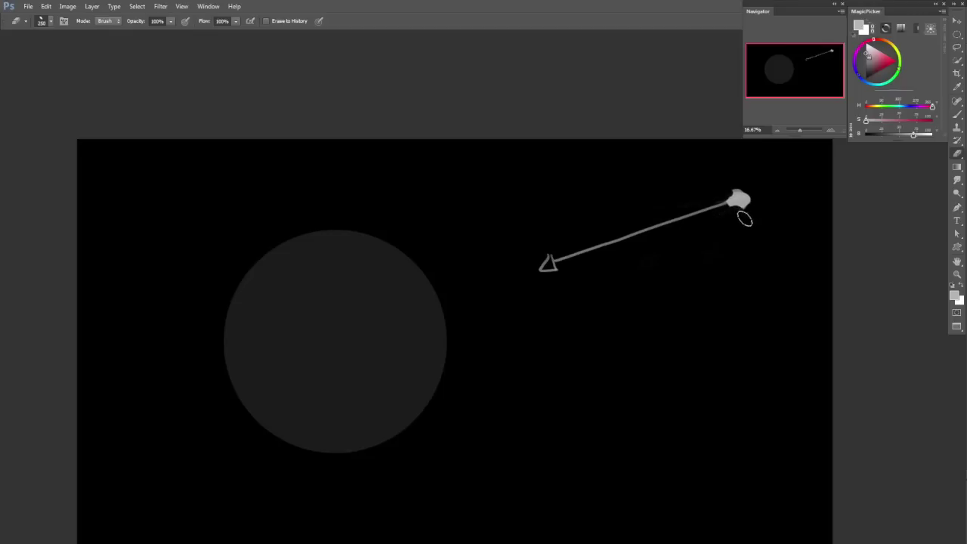
left_click_drag(677, 248, 670, 252)
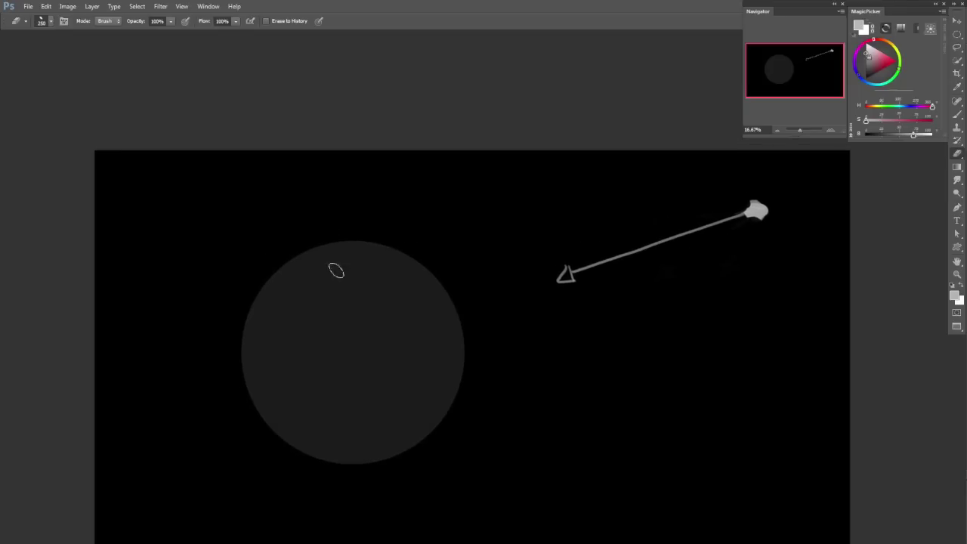
Lasso the light source with its long arrow, delete them and clear the selection
key("b")
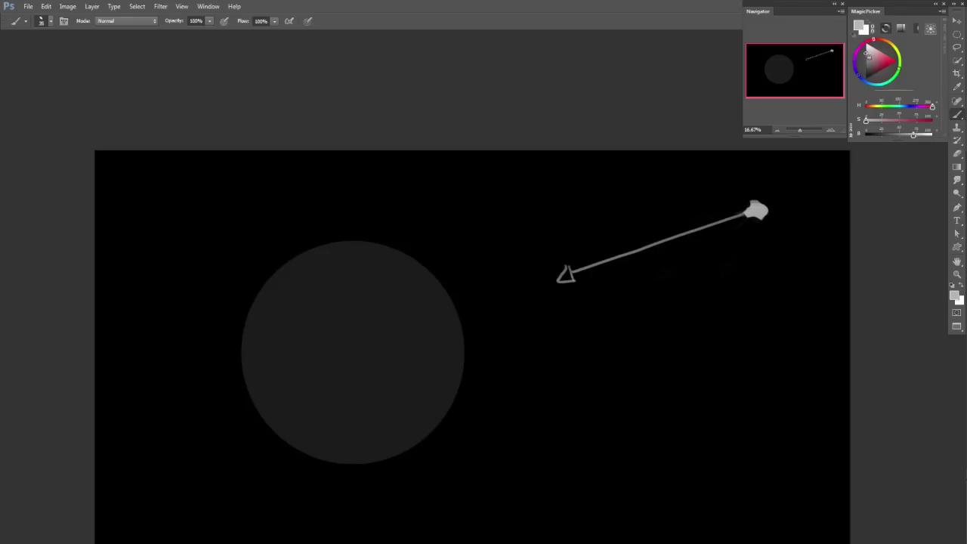
key("l")
left_click_drag(789, 181, 826, 159)
key("Delete")
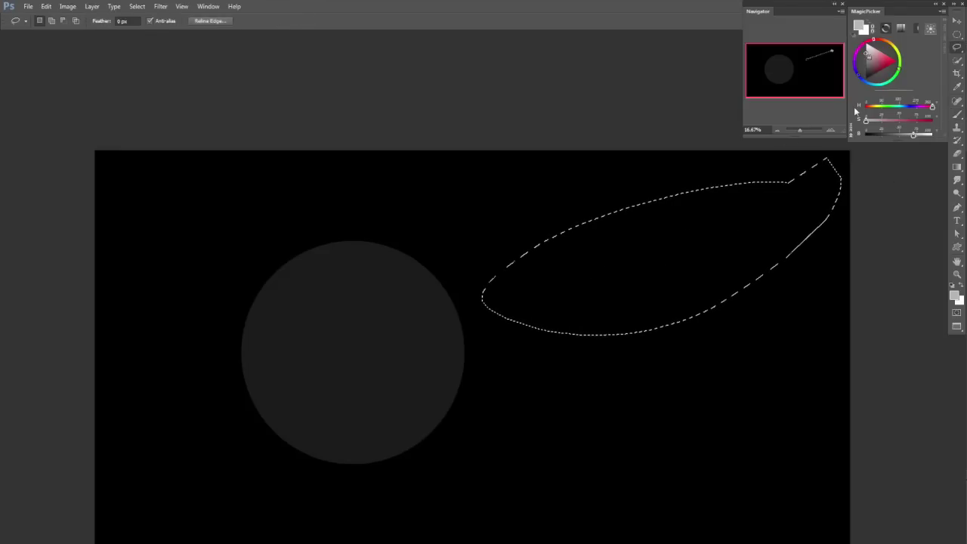
key("ctrl+d")
Sketch a three-dimensional arrow with a cylindrical shaft and cone head, pointing down towards the large circle
key("b")
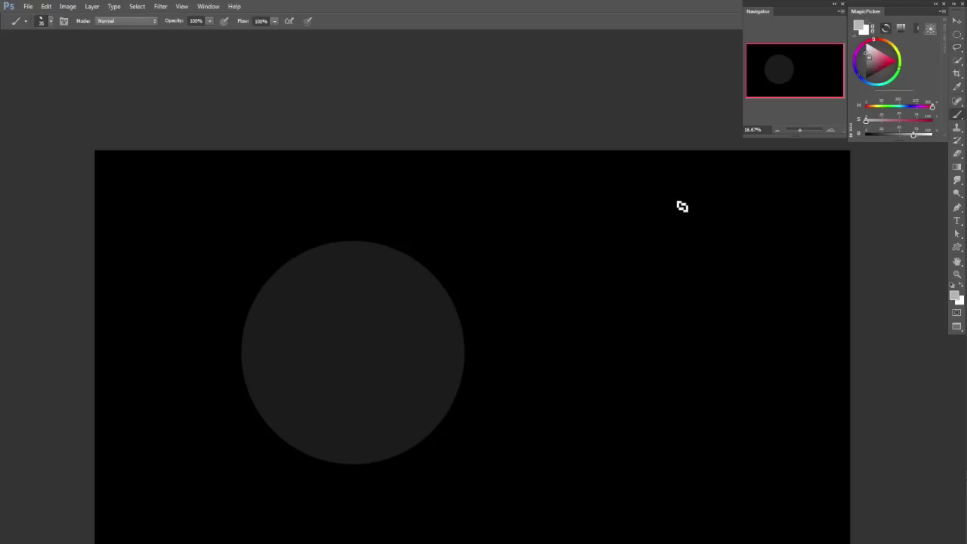
mouse_move(696, 205)
left_mouse_down()
mouse_move(700, 214)
mouse_move(657, 238)
left_mouse_up()
mouse_move(697, 210)
left_mouse_down()
mouse_move(672, 246)
mouse_move(661, 242)
mouse_move(664, 250)
mouse_move(674, 248)
mouse_move(649, 244)
mouse_move(659, 233)
mouse_move(675, 247)
mouse_move(656, 235)
mouse_move(665, 239)
mouse_move(655, 280)
left_mouse_up()
left_click_drag(648, 243, 649, 279)
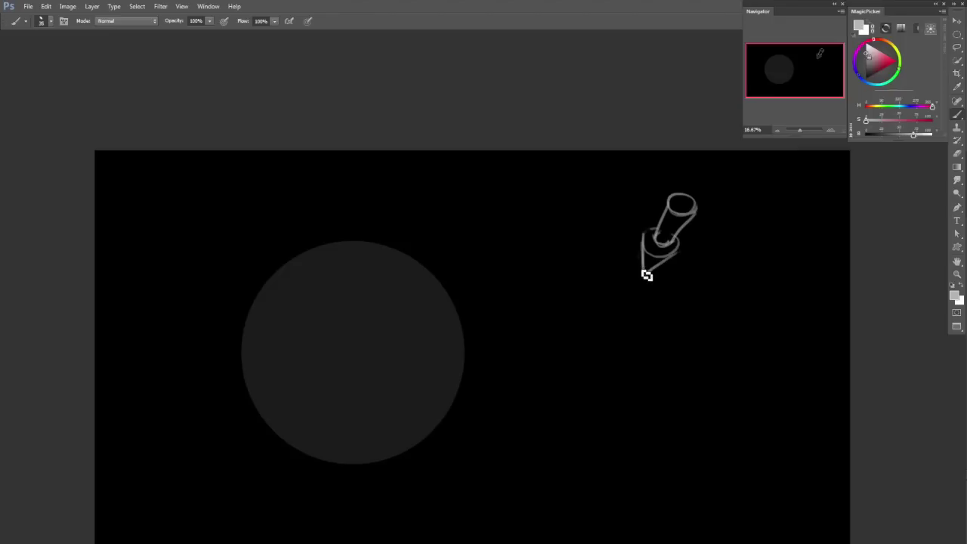
Sketch two smaller arrows beside the three-dimensional arrow and a rounded arrow seen head-on below them
left_click(785, 189)
left_click_drag(786, 192, 743, 236)
key("l")
mouse_move(731, 208)
left_mouse_down()
mouse_move(755, 213)
mouse_move(737, 212)
mouse_move(748, 242)
mouse_move(724, 240)
mouse_move(757, 253)
mouse_move(720, 239)
mouse_move(748, 244)
mouse_move(726, 254)
mouse_move(742, 248)
mouse_move(723, 239)
mouse_move(746, 241)
mouse_move(719, 240)
mouse_move(745, 247)
mouse_move(737, 261)
mouse_move(752, 247)
mouse_move(690, 305)
mouse_move(681, 295)
mouse_move(694, 307)
mouse_move(692, 297)
mouse_move(680, 328)
left_mouse_up()
key("ctrl+z")
key("ctrl+z")
mouse_move(692, 296)
left_mouse_down()
mouse_move(694, 323)
mouse_move(681, 331)
left_mouse_up()
left_click(687, 321)
Lasso the extra sketches around the three-dimensional arrow, delete them and clear the selection
key("l")
mouse_move(725, 180)
left_mouse_down()
mouse_move(622, 321)
mouse_move(824, 339)
mouse_move(727, 179)
left_mouse_up()
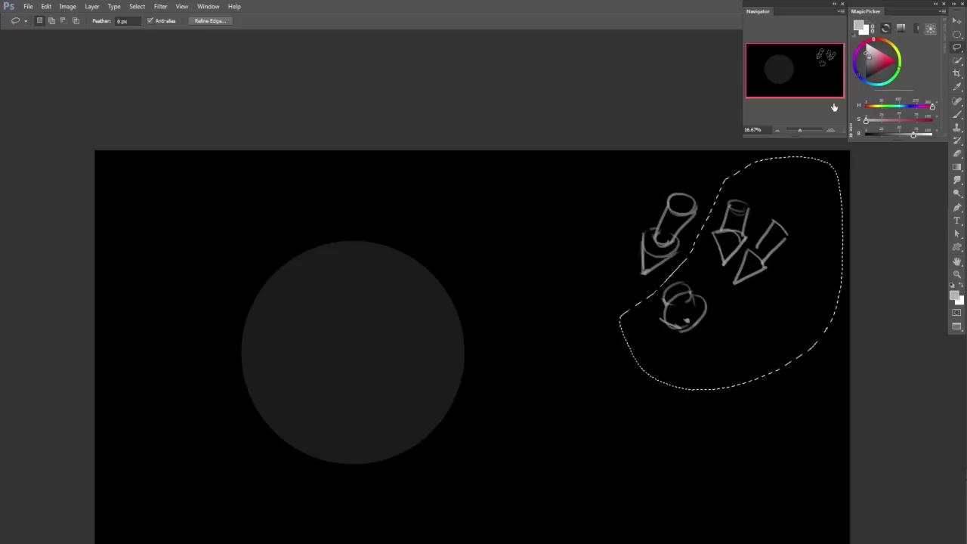
key("Delete")
key("ctrl+d")
Select the three-dimensional arrow, move it closer to the large circle and deselect it
left_click_drag(694, 198, 676, 205)
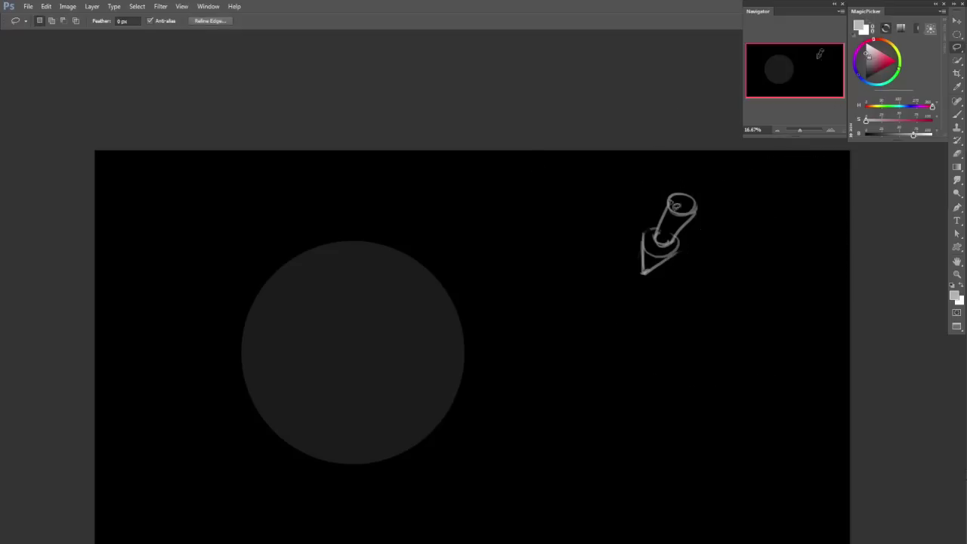
mouse_move(678, 160)
left_mouse_down()
mouse_move(747, 203)
mouse_move(679, 162)
left_mouse_up()
left_click_drag(687, 211, 560, 188)
key("ctrl+d")
scroll(756, 220, "right", 1)
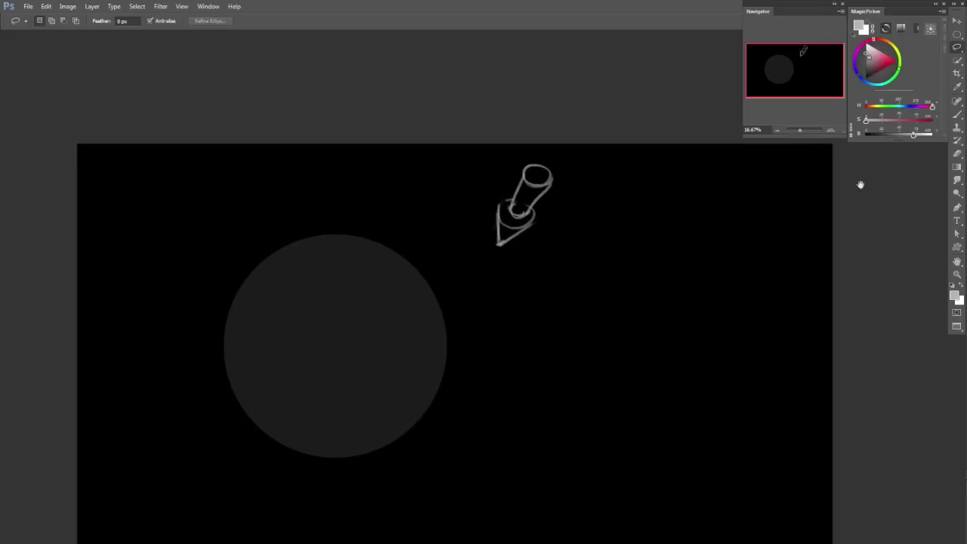
Draw a small diagram beside the large circle: a light dot, a small circle below, and a vertical arrow between them
key("b")
scroll(609, 245, "right", 2)
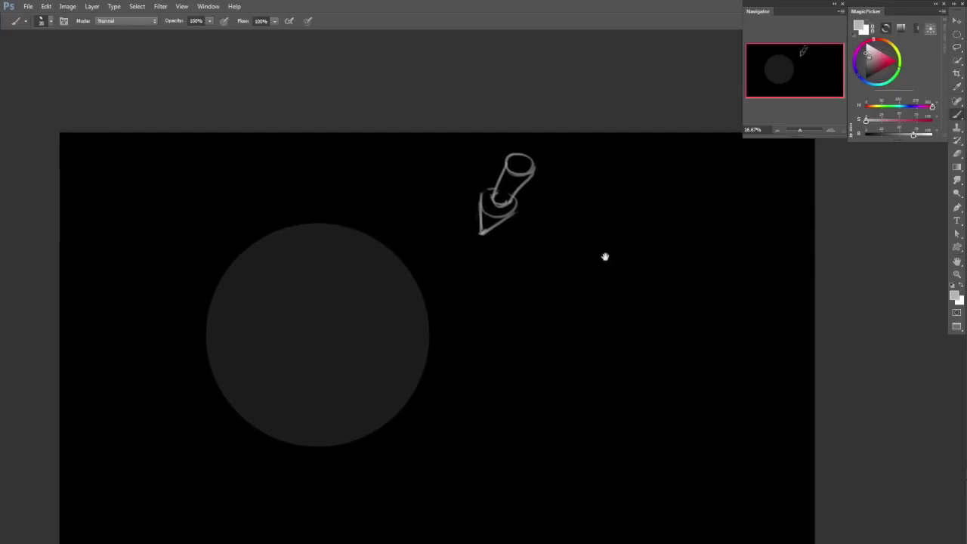
left_click(698, 237)
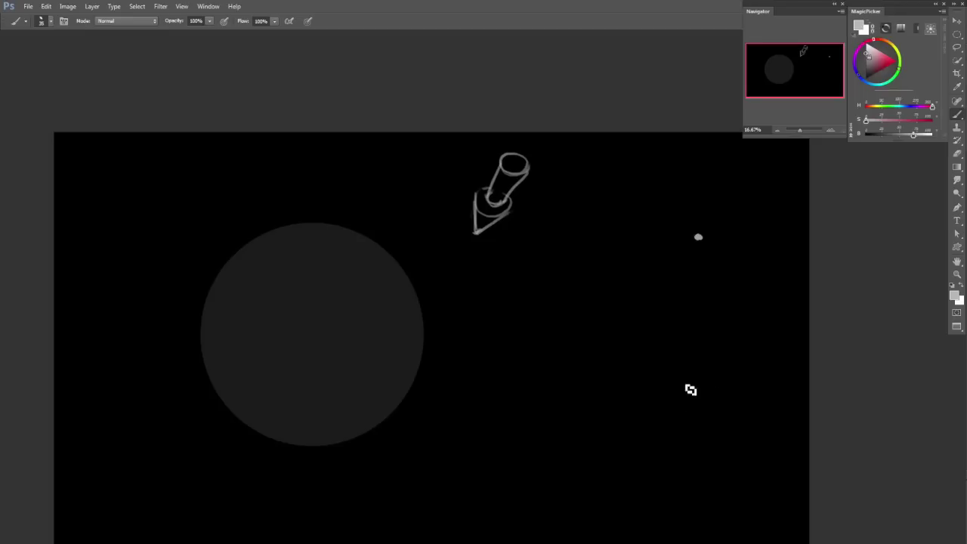
mouse_move(698, 411)
left_mouse_down()
mouse_move(696, 376)
mouse_move(724, 400)
left_mouse_up()
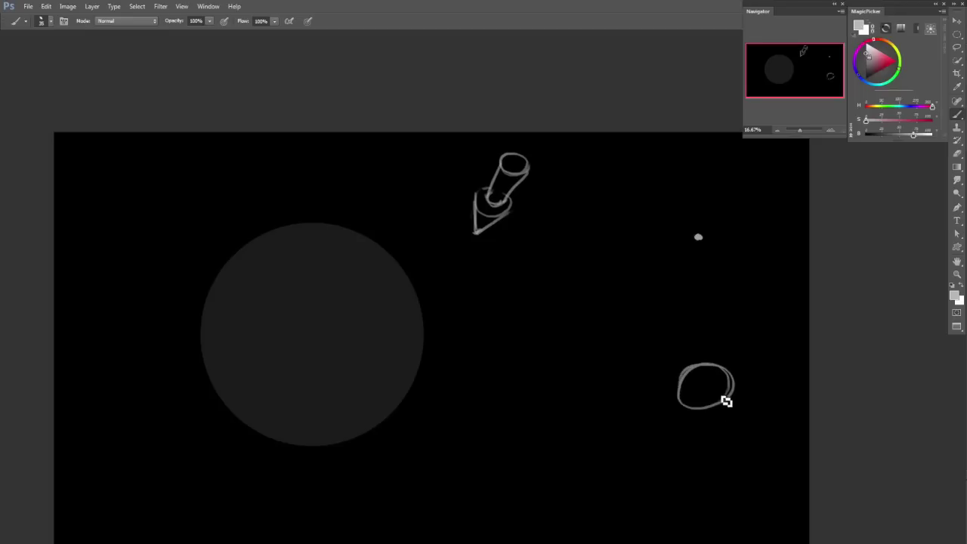
mouse_move(701, 241)
left_mouse_down()
mouse_move(711, 338)
mouse_move(703, 366)
mouse_move(707, 355)
left_mouse_up()
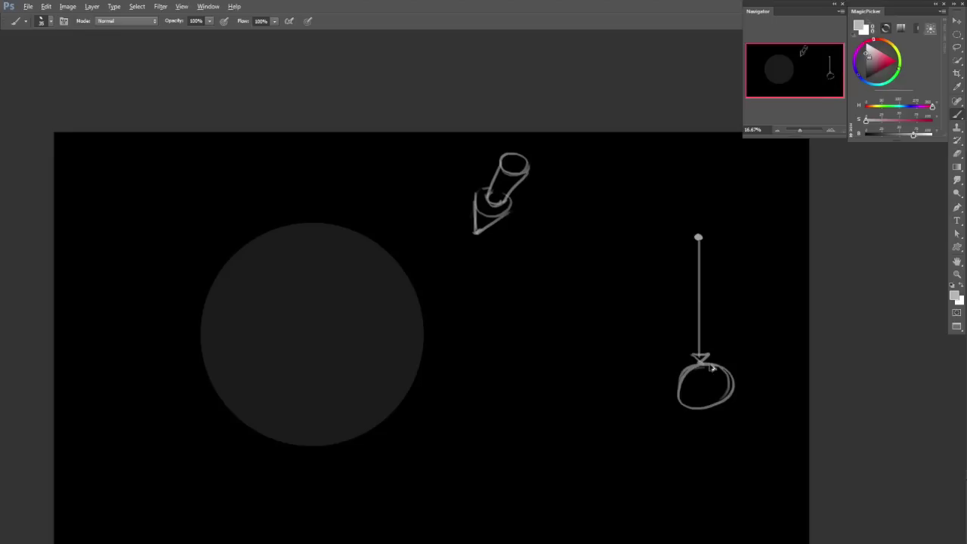
mouse_move(679, 368)
left_mouse_down()
mouse_move(747, 366)
mouse_move(646, 364)
left_mouse_up()
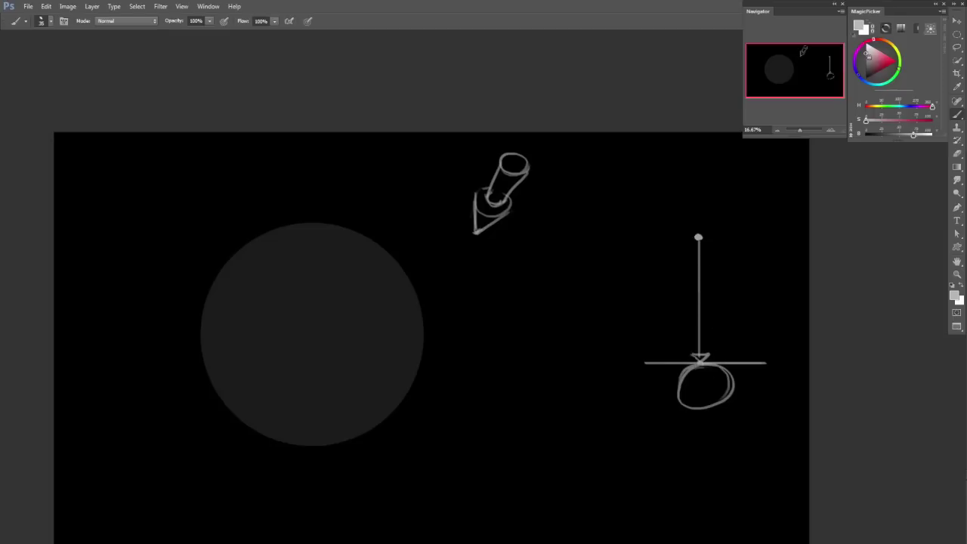
key("ctrl+z")
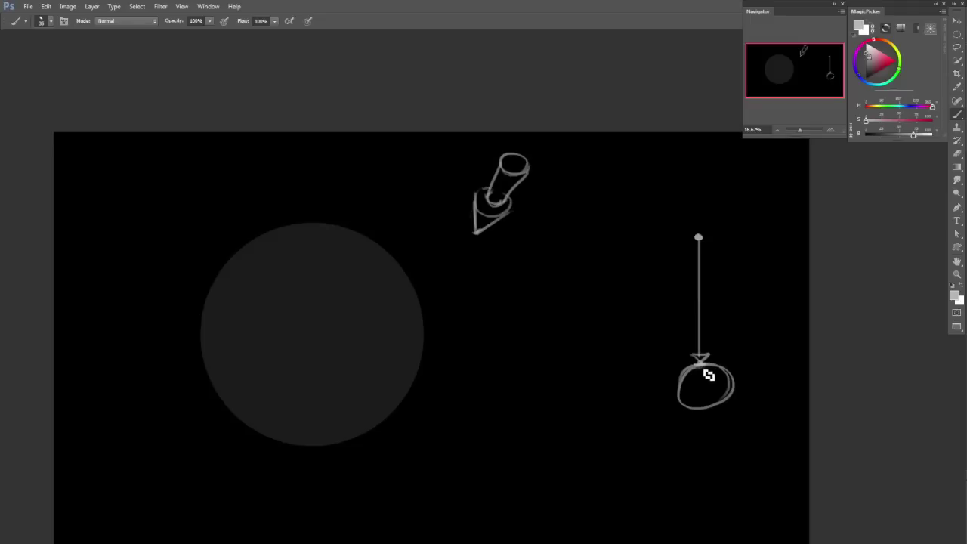
key("l")
mouse_move(669, 233)
left_mouse_down()
mouse_move(801, 317)
mouse_move(707, 212)
mouse_move(698, 215)
left_mouse_up()
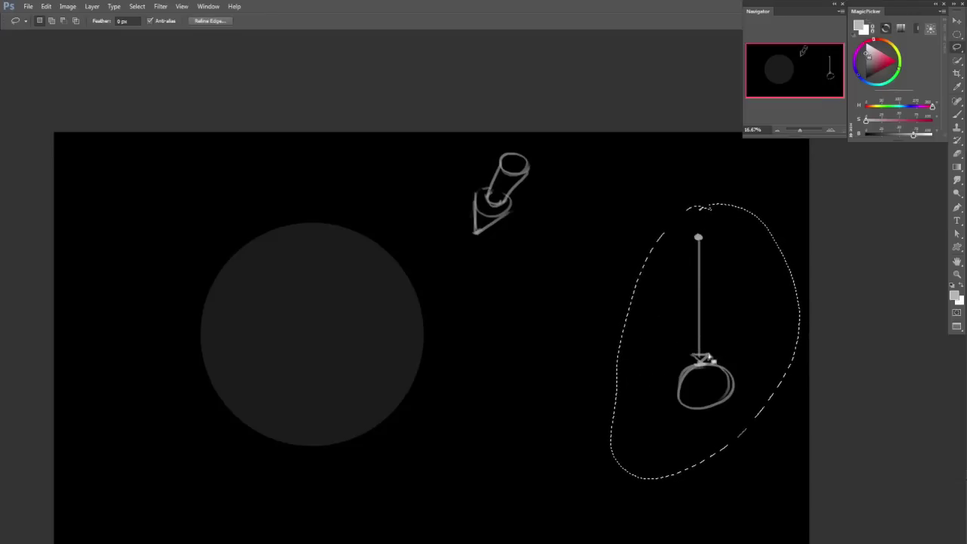
key("ctrl+d")
Lasso the three-dimensional arrow, shift it slightly up and away from the large circle, and deselect it
left_click_drag(470, 340, 522, 339)
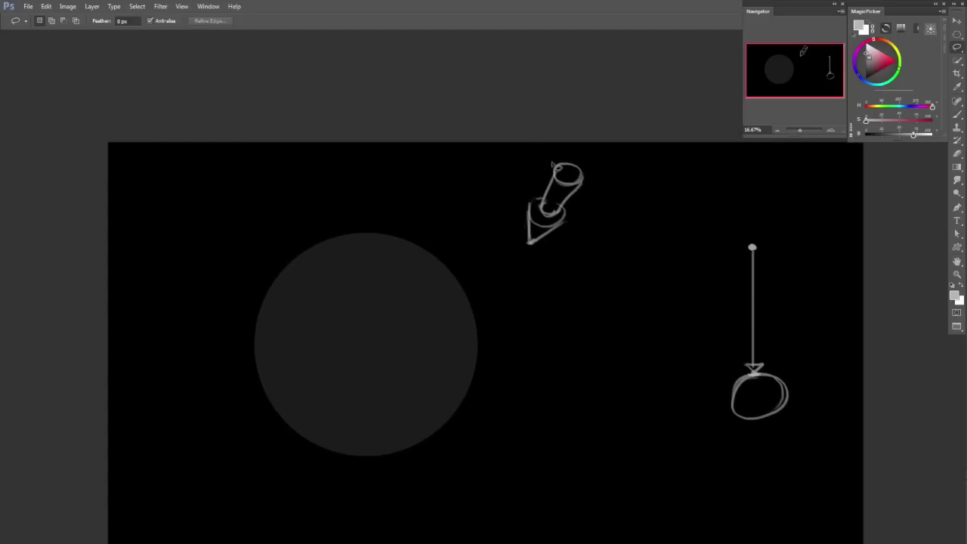
left_click_drag(489, 171, 575, 145)
left_click_drag(573, 224, 601, 213)
mouse_move(526, 221)
left_mouse_down()
mouse_move(625, 278)
mouse_move(680, 274)
left_mouse_up()
key("ctrl+d")
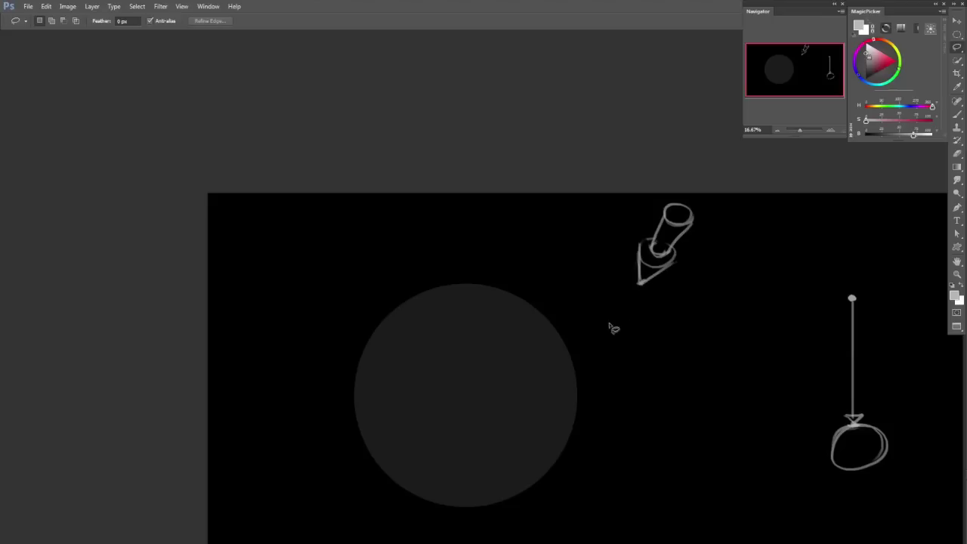
key("b")
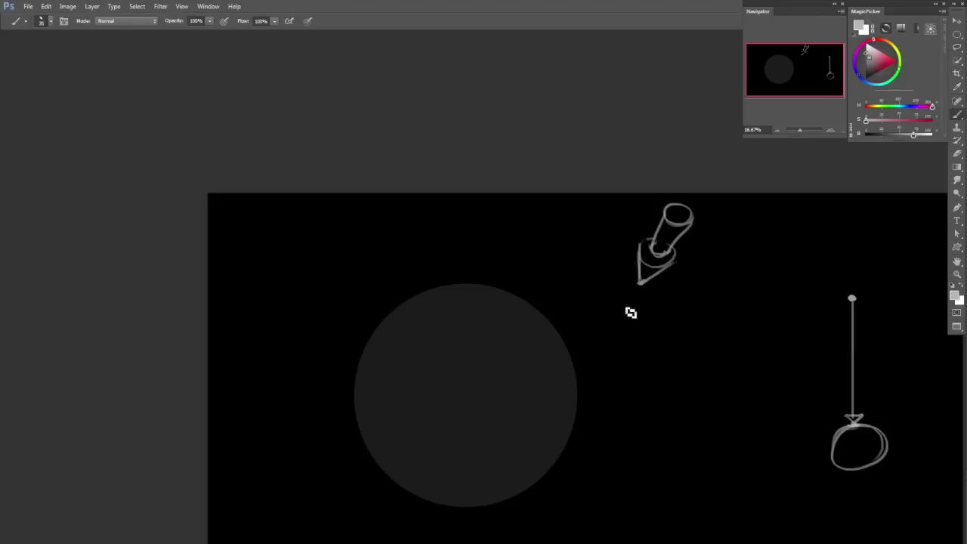
left_click_drag(638, 285, 559, 402)
key("ctrl+z")
left_click_drag(513, 319, 502, 300)
Lasso the three-dimensional arrow, move it onto the large circle, and place it back above and to the circle's right
key("l")
mouse_move(652, 157)
left_mouse_down()
mouse_move(713, 156)
mouse_move(657, 152)
left_mouse_up()
mouse_move(649, 200)
left_mouse_down()
mouse_move(484, 278)
mouse_move(497, 249)
left_mouse_up()
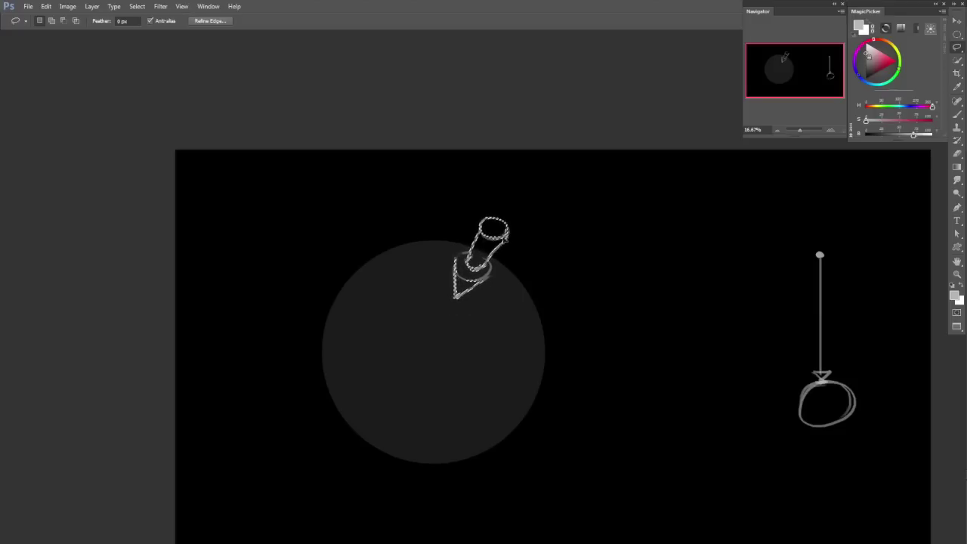
left_click_drag(506, 238, 702, 187)
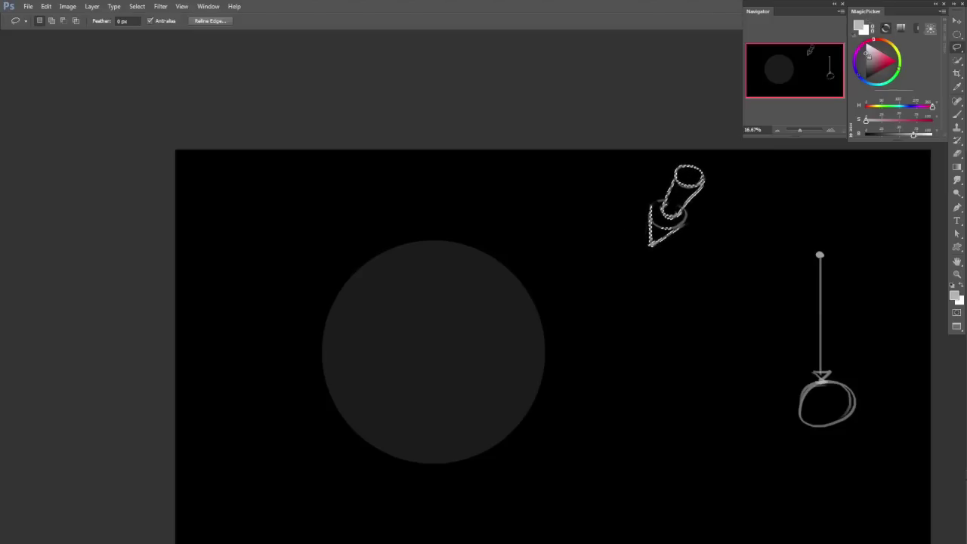
Deselect the arrow and use a larger brush with sampled greys to paint a bright highlight fading outward on the large circle
key("b")
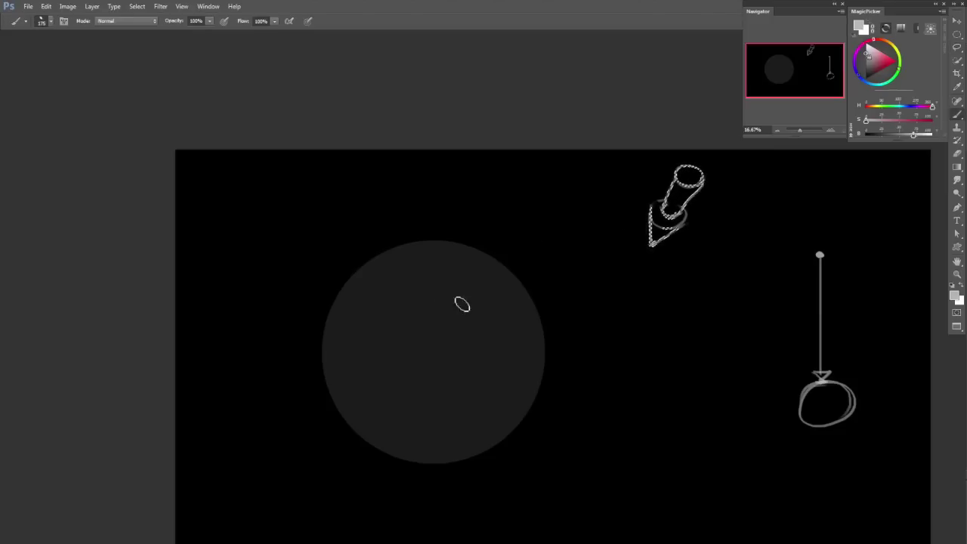
key("bracketright")
key("bracketright")
key("bracketright")
key("ctrl+d")
mouse_move(470, 300)
left_mouse_down()
mouse_move(434, 322)
mouse_move(423, 363)
mouse_move(475, 309)
mouse_move(400, 368)
mouse_move(443, 378)
mouse_move(484, 317)
mouse_move(439, 325)
mouse_move(401, 357)
left_mouse_up()
left_click(415, 338, "alt")
mouse_move(402, 289)
left_mouse_down()
mouse_move(386, 313)
mouse_move(398, 378)
mouse_move(453, 402)
left_mouse_up()
key("]")
mouse_move(432, 367)
left_mouse_down()
mouse_move(521, 386)
mouse_move(449, 264)
mouse_move(458, 253)
mouse_move(420, 246)
mouse_move(438, 233)
mouse_move(499, 261)
left_mouse_up()
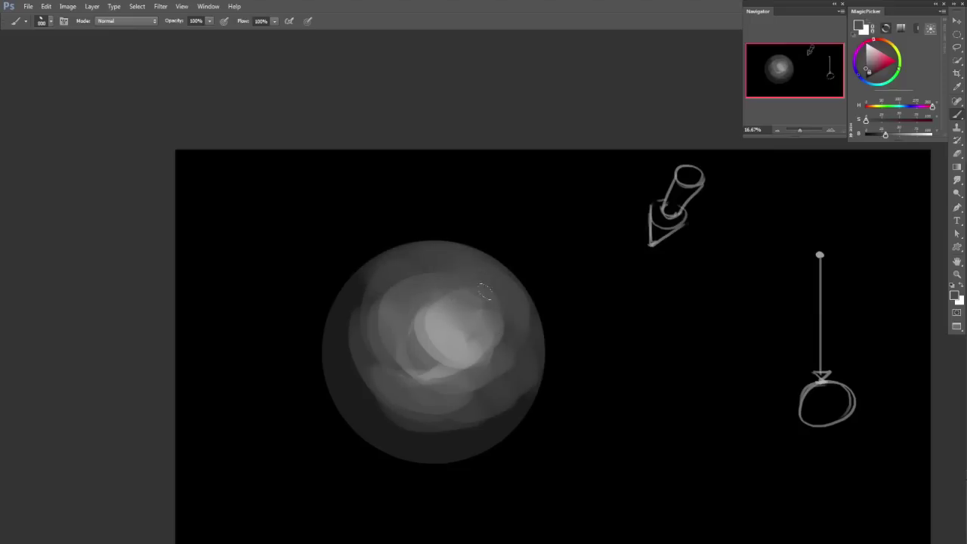
Extend the dark grey shading across the sphere's upper left and lower areas
left_click_drag(368, 262, 343, 321)
mouse_move(356, 379)
left_mouse_down()
mouse_move(409, 393)
mouse_move(428, 408)
left_mouse_up()
left_click_drag(481, 387, 449, 401)
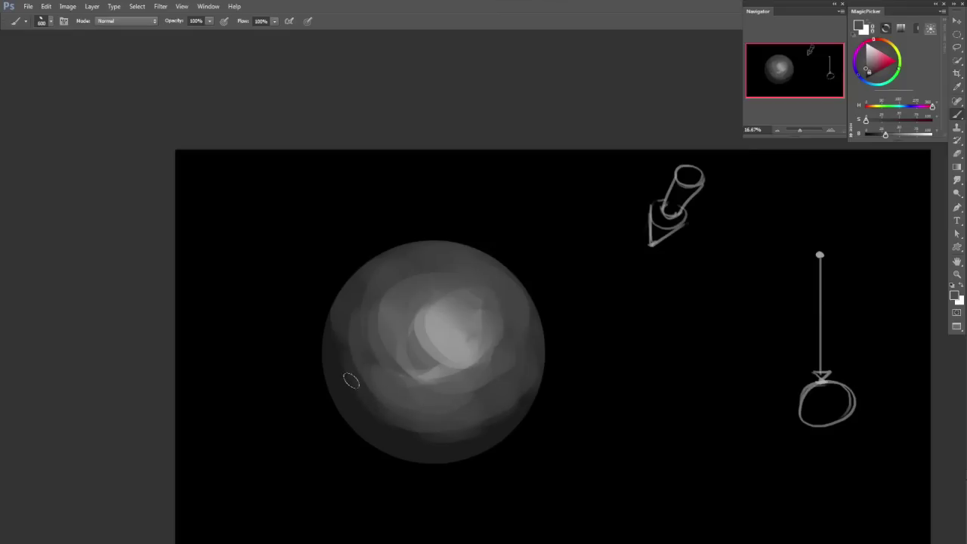
Deepen the shading along the sphere's lower-left and bottom edges using black and dark greys sampled from the canvas
left_click(291, 331, "alt")
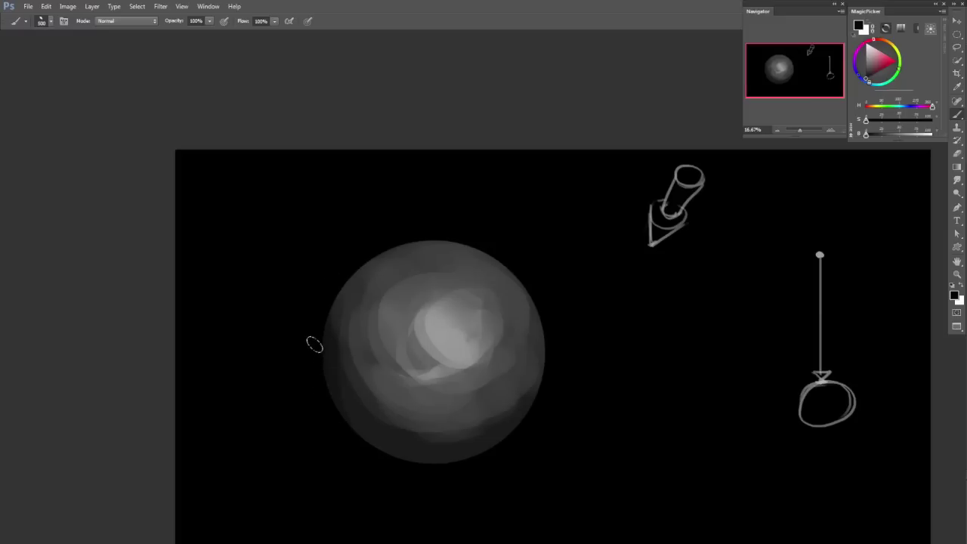
mouse_move(410, 452)
left_mouse_down()
mouse_move(348, 420)
mouse_move(465, 449)
left_mouse_up()
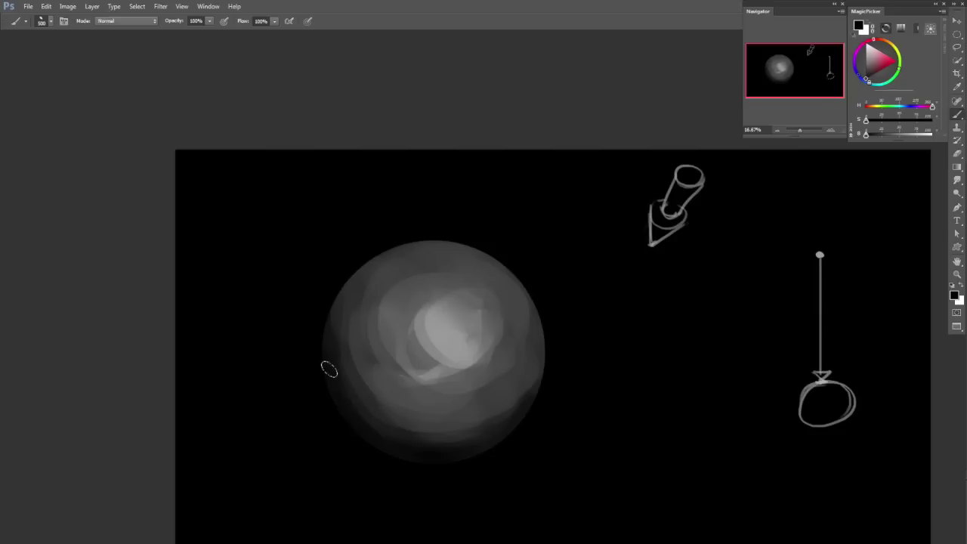
left_click(361, 373, "alt")
key("bracketleft")
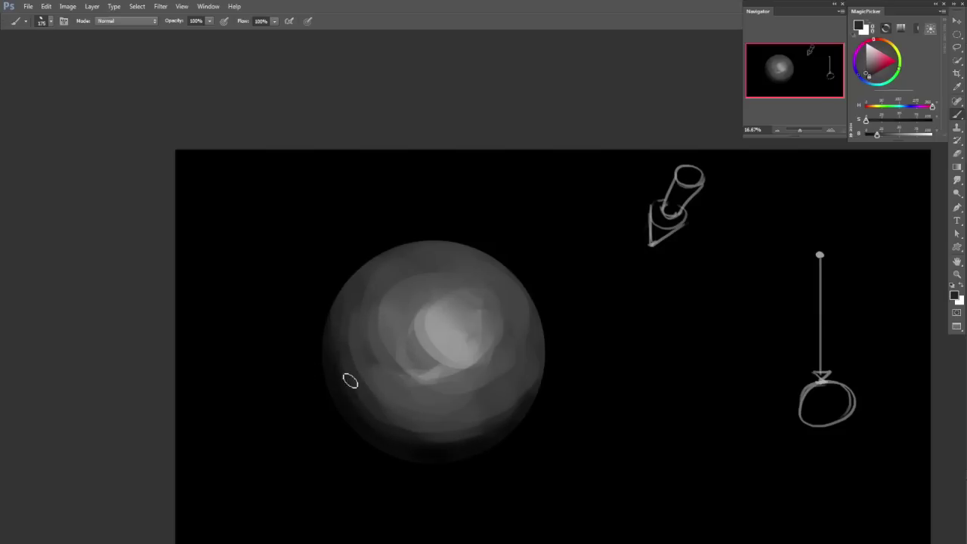
left_click(531, 386, "alt")
key("bracketright")
left_click(431, 452, "alt")
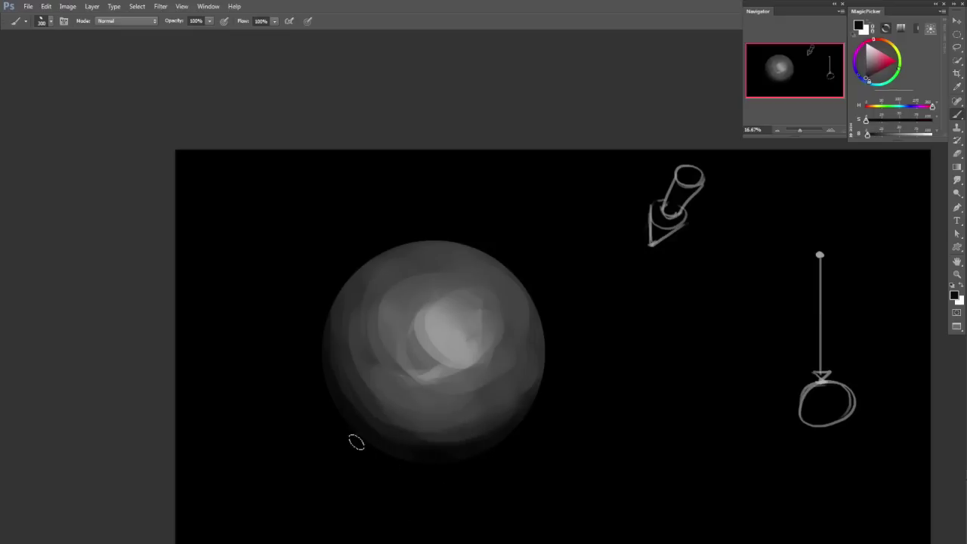
left_click(371, 434, "alt")
left_click(352, 337, "alt")
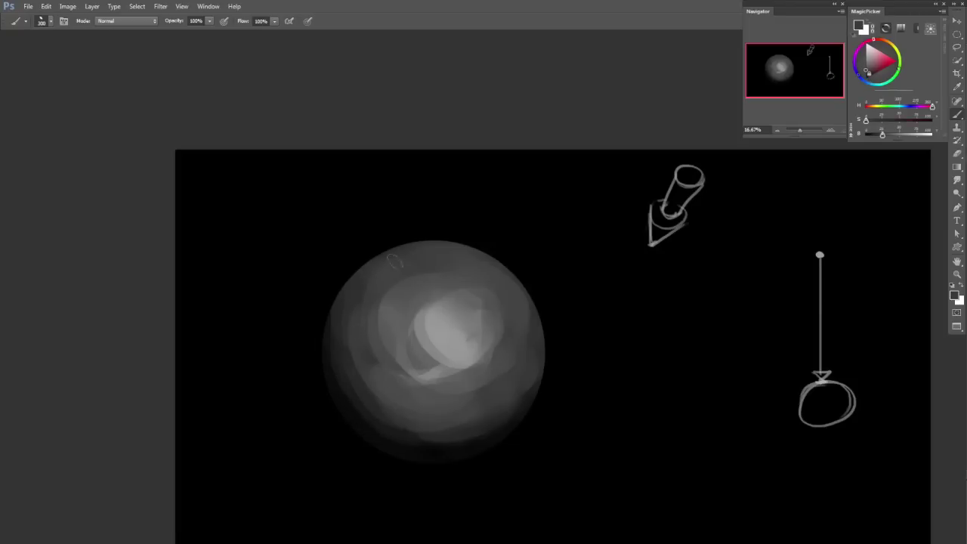
With a smaller brush, blend sampled mid-greys across the sphere's top and around the highlight's lower left
key("bracketleft")
key("bracketleft")
key("bracketleft")
left_click(393, 304, "alt")
left_click_drag(398, 285, 441, 276)
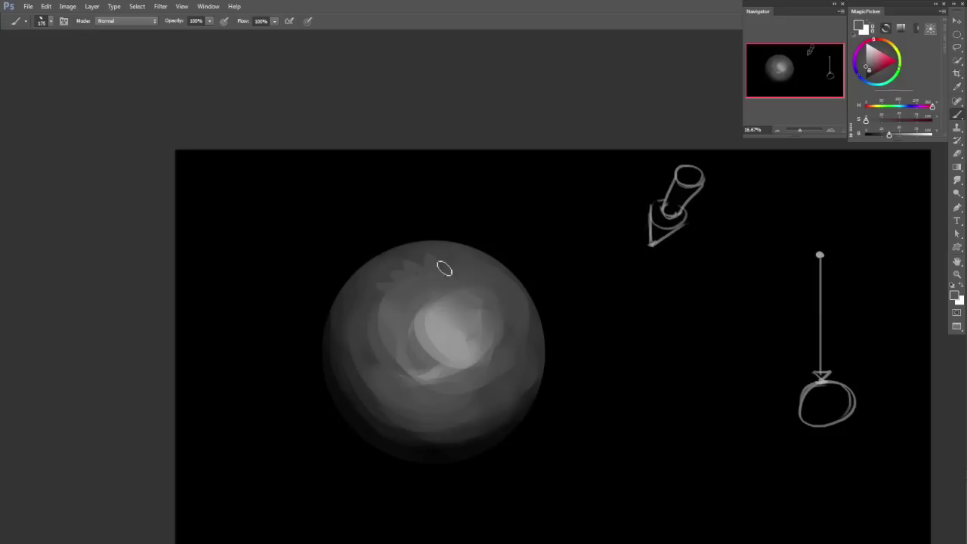
mouse_move(480, 384)
left_mouse_down()
mouse_move(442, 393)
mouse_move(433, 365)
mouse_move(399, 365)
mouse_move(384, 350)
mouse_move(402, 306)
mouse_move(392, 289)
mouse_move(385, 363)
mouse_move(374, 317)
left_mouse_up()
left_click(388, 277, "alt")
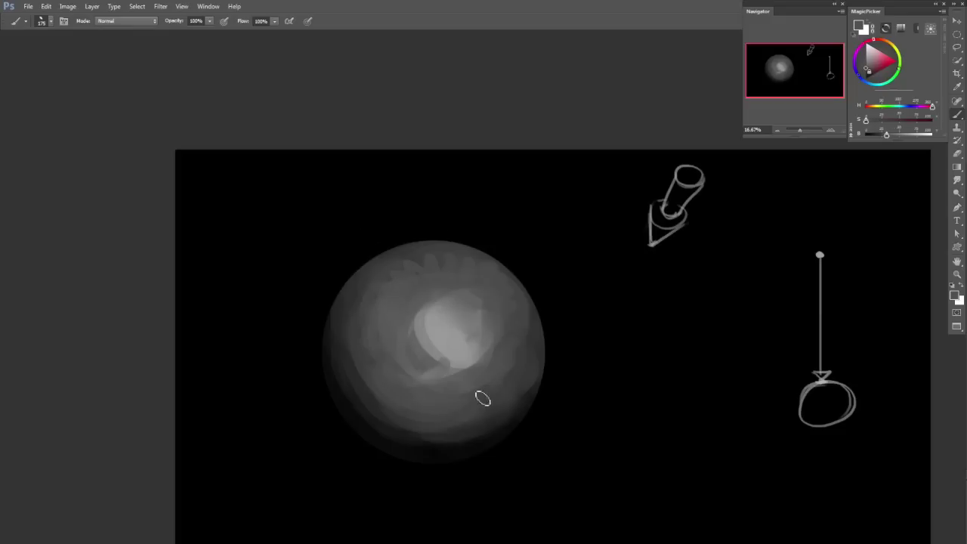
Paint sampled lighter greys around the sphere's highlight to break up its hard edge and soften the falloff
left_click(483, 313, "alt")
mouse_move(443, 313)
left_mouse_down()
mouse_move(403, 356)
mouse_move(418, 303)
mouse_move(405, 355)
mouse_move(426, 372)
mouse_move(457, 356)
mouse_move(463, 368)
mouse_move(496, 355)
mouse_move(469, 277)
left_mouse_up()
left_click(455, 343, "alt")
mouse_move(458, 334)
left_mouse_down()
mouse_move(469, 311)
mouse_move(455, 329)
mouse_move(467, 328)
mouse_move(474, 297)
mouse_move(467, 332)
mouse_move(461, 303)
mouse_move(451, 352)
left_mouse_up()
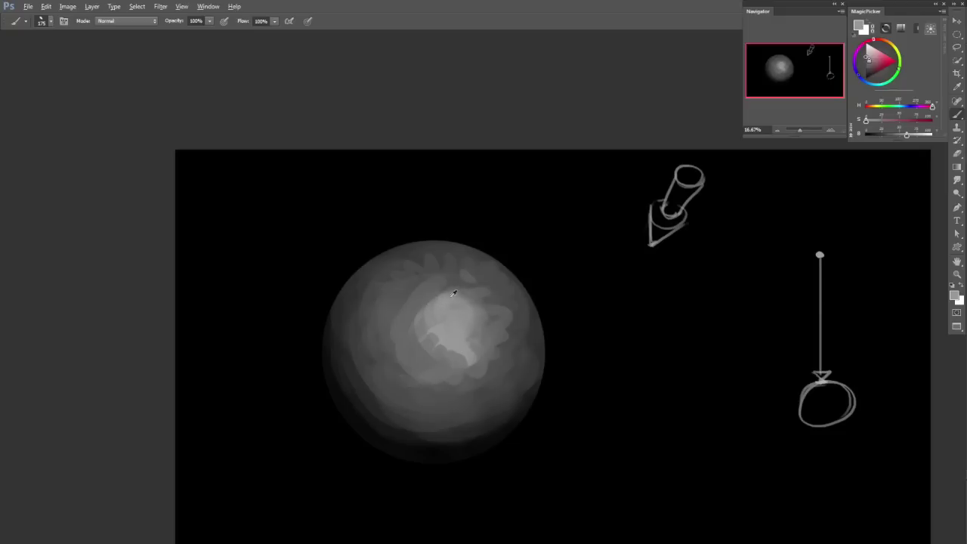
left_click(460, 320, "alt")
left_click(458, 309, "alt")
mouse_move(438, 411)
left_mouse_down()
mouse_move(496, 399)
mouse_move(524, 346)
left_mouse_up()
Undo the last stroke, then extend the highlight's upper edge with a smaller brush and sampled greys
key("ctrl+z")
key("bracketleft")
key("bracketleft")
key("bracketleft")
key("bracketleft")
left_click(432, 354, "alt")
key("bracketright")
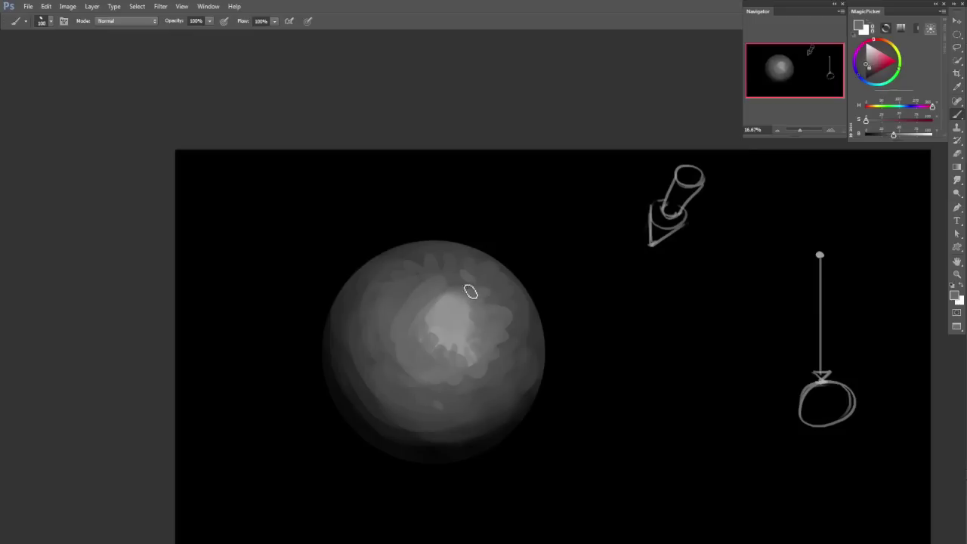
left_click(450, 330, "alt")
left_click_drag(434, 315, 454, 291)
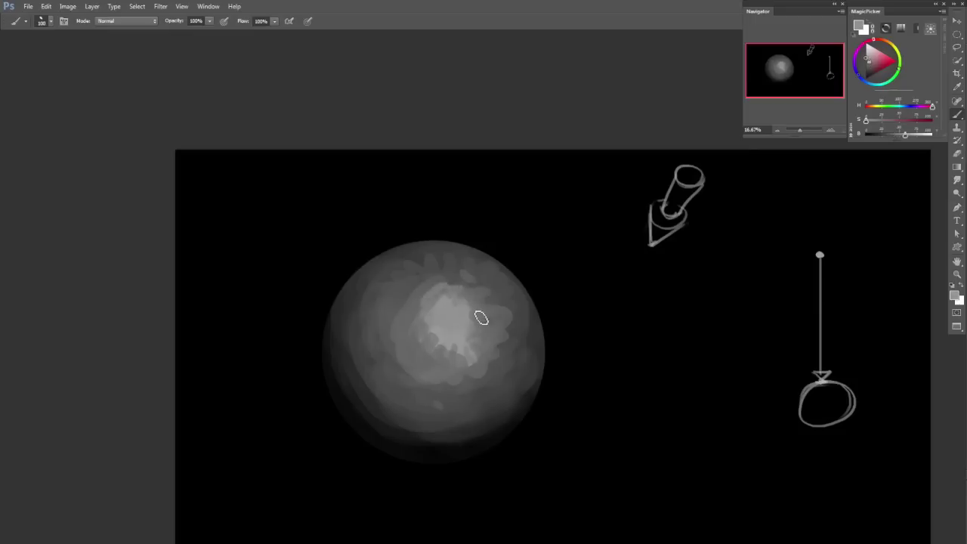
Cover the whole sphere with sampled near-black using a very large brush
left_click_drag(604, 326, 639, 339)
left_click(437, 461, "alt")
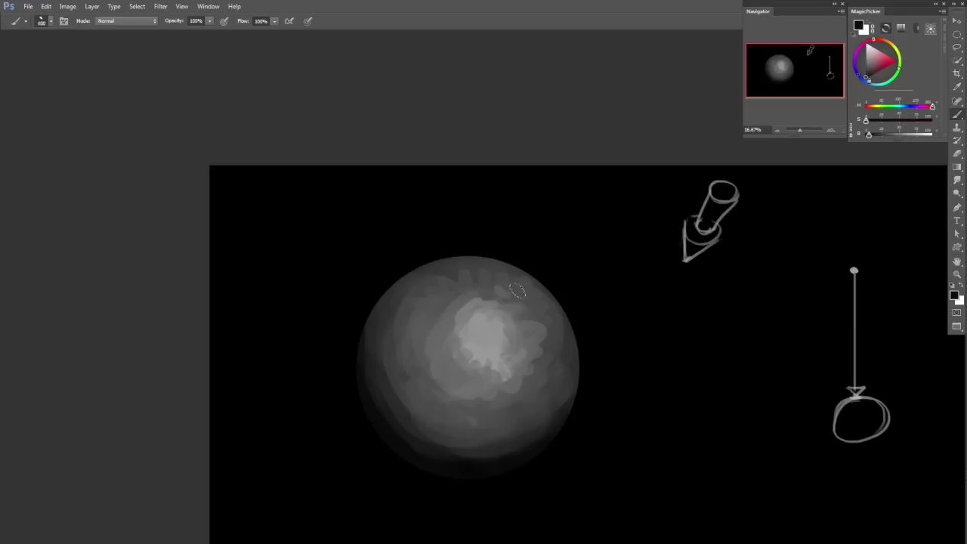
mouse_move(435, 273)
left_mouse_down()
mouse_move(413, 266)
mouse_move(323, 352)
mouse_move(501, 279)
mouse_move(434, 369)
mouse_move(427, 408)
mouse_move(564, 325)
mouse_move(423, 355)
left_mouse_up()
mouse_move(405, 259)
left_mouse_down()
mouse_move(359, 275)
mouse_move(483, 208)
left_mouse_up()
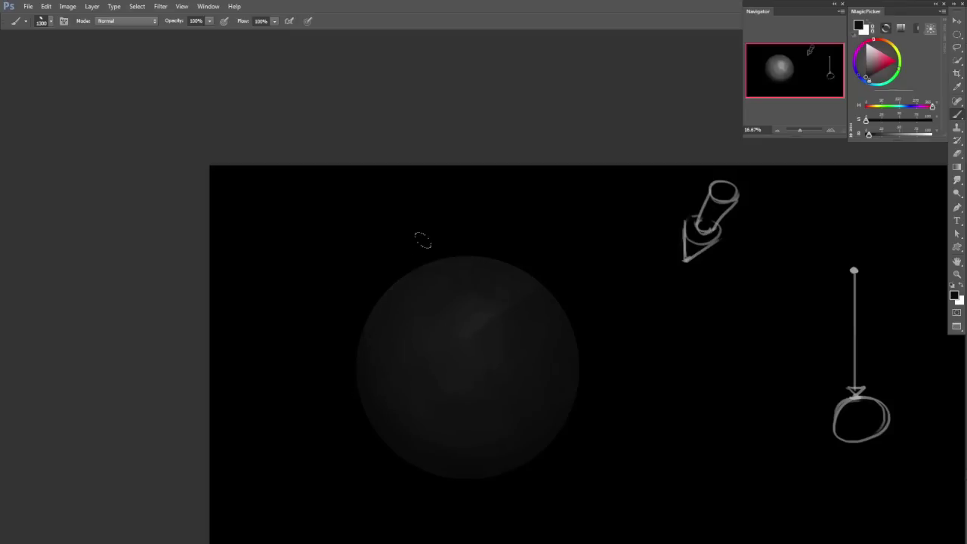
Sketch a flat grey block arrow below the three-dimensional arrow, pointing left and slightly down toward the circle
left_click(723, 216, "alt")
left_click_drag(715, 320, 684, 307)
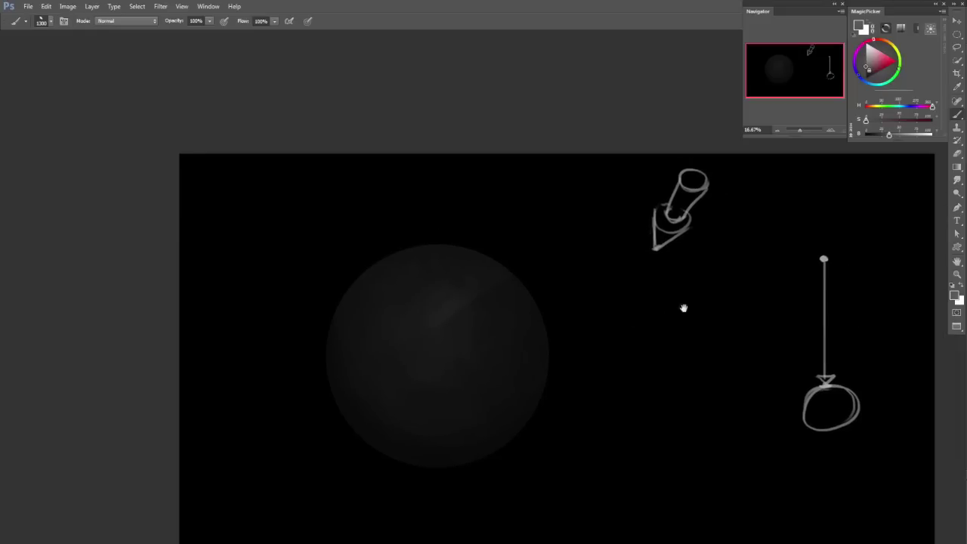
key("[")
left_click_drag(752, 270, 692, 291)
left_click(699, 314, "shift")
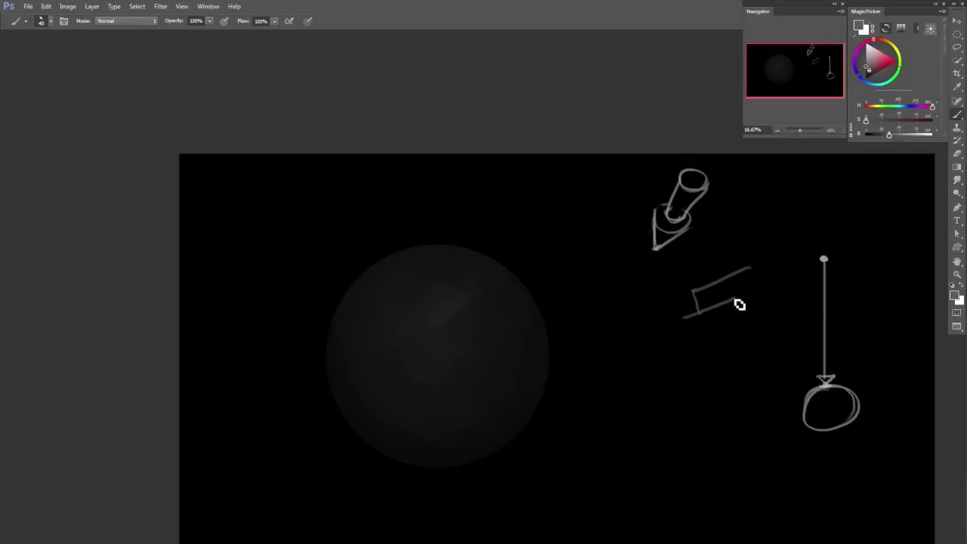
left_click(781, 285, "shift")
left_click_drag(755, 267, 760, 286)
left_click_drag(691, 284, 679, 324)
key("ctrl+z")
mouse_move(691, 286)
left_mouse_down()
mouse_move(666, 315)
mouse_move(710, 323)
mouse_move(692, 285)
mouse_move(667, 321)
left_mouse_up()
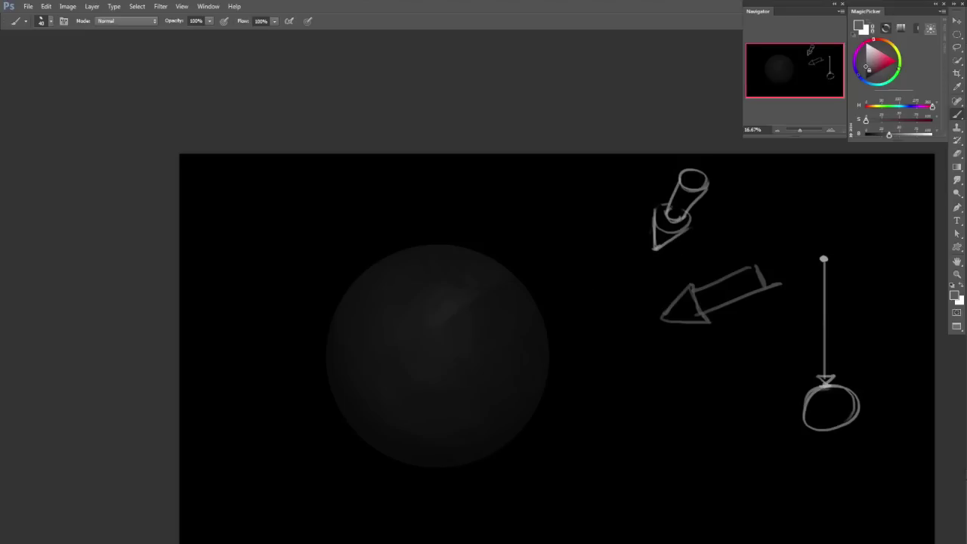
Try resetting the large circle to a flat dark grey, and undo it
key("Delete")
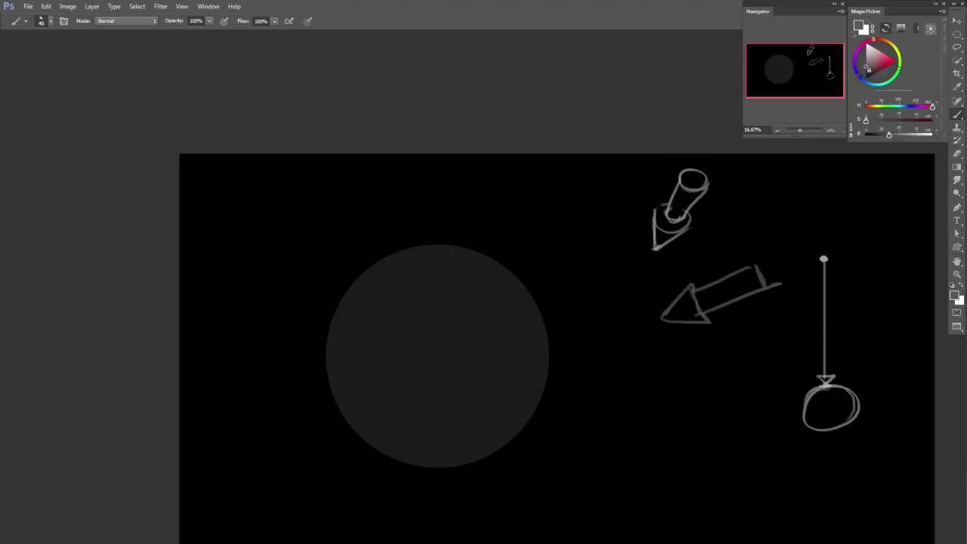
key("ctrl+z")
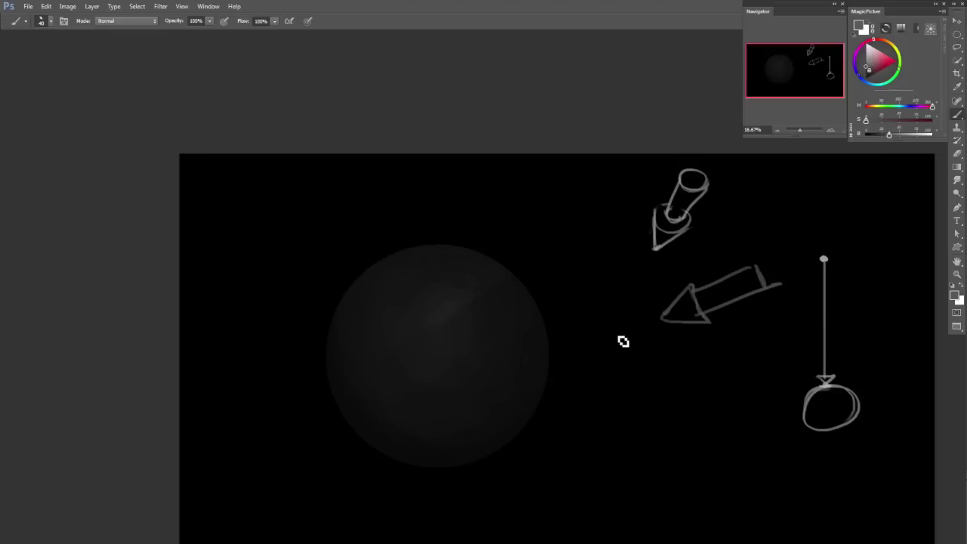
Paint a light grey highlight on the sphere's right edge and surround it with curved bands using progressively larger brushes
left_click(824, 260, "alt")
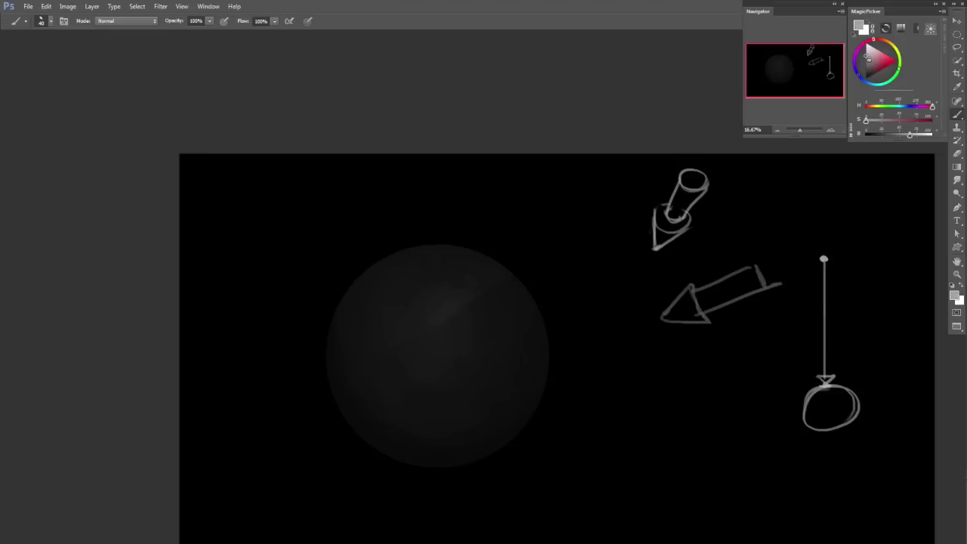
left_click_drag(551, 339, 555, 347)
key("bracketright")
key("bracketright")
mouse_move(545, 345)
left_mouse_down()
mouse_move(532, 304)
mouse_move(540, 353)
mouse_move(524, 286)
mouse_move(534, 359)
mouse_move(526, 289)
mouse_move(511, 325)
left_mouse_up()
key("bracketright")
left_click_drag(487, 293, 501, 358)
left_click_drag(481, 260, 492, 371)
Widen and blend the curved mid-grey bands across the sphere's right half with greys sampled from them
left_click(508, 312, "alt")
mouse_move(494, 291)
left_mouse_down()
mouse_move(514, 327)
mouse_move(523, 401)
left_mouse_up()
left_click_drag(483, 270, 504, 272)
mouse_move(477, 361)
left_mouse_down()
mouse_move(500, 366)
mouse_move(490, 421)
mouse_move(523, 414)
left_mouse_up()
left_click(510, 401, "alt")
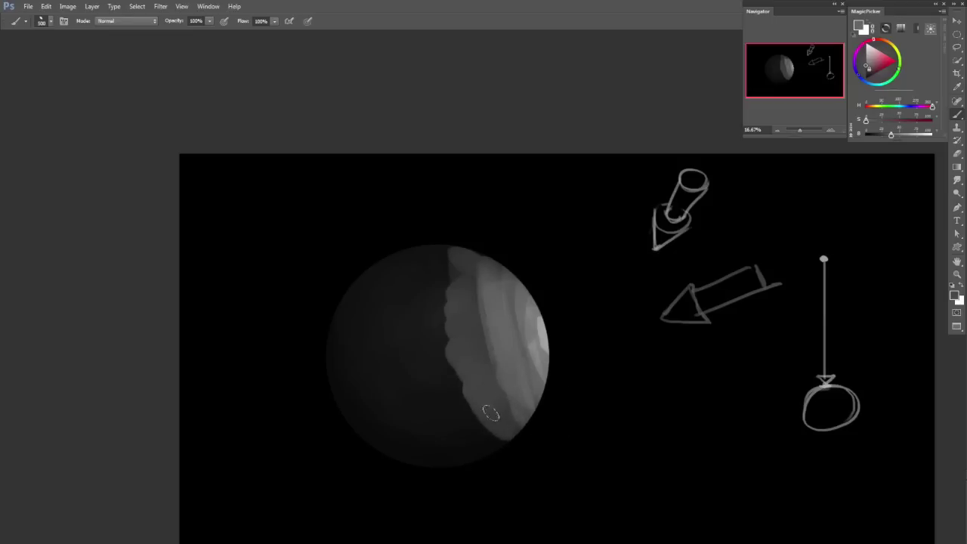
left_click_drag(496, 263, 502, 389)
Add darker grey curved bands through the sphere's middle, extending the falloff toward its left side
left_click(459, 281, "alt")
left_click(456, 261, "alt")
mouse_move(437, 249)
left_mouse_down()
mouse_move(438, 350)
mouse_move(434, 301)
mouse_move(458, 408)
mouse_move(454, 394)
mouse_move(471, 421)
left_mouse_up()
left_click(457, 291, "alt")
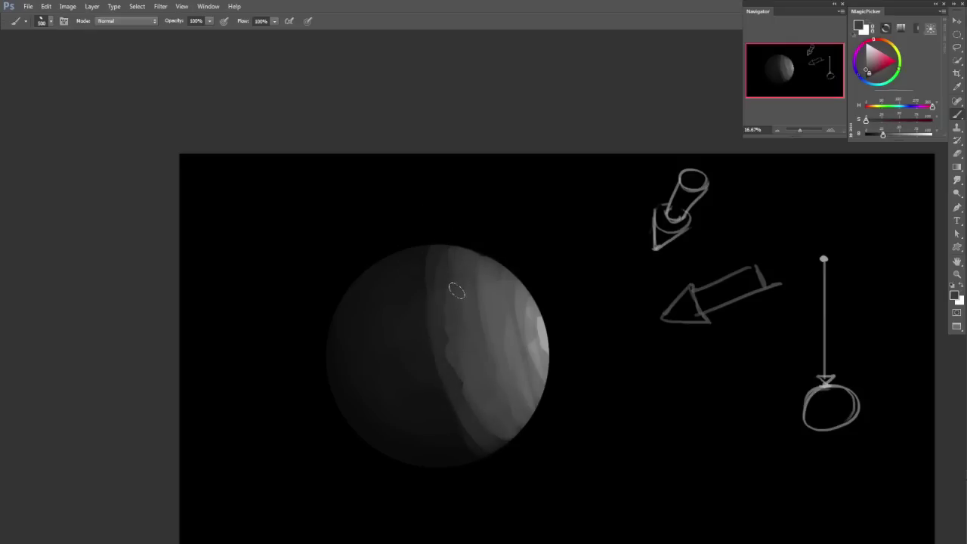
mouse_move(440, 250)
left_mouse_down()
mouse_move(435, 345)
mouse_move(470, 442)
left_mouse_up()
left_click(442, 263, "alt")
mouse_move(418, 358)
left_mouse_down()
mouse_move(454, 432)
mouse_move(430, 401)
left_mouse_up()
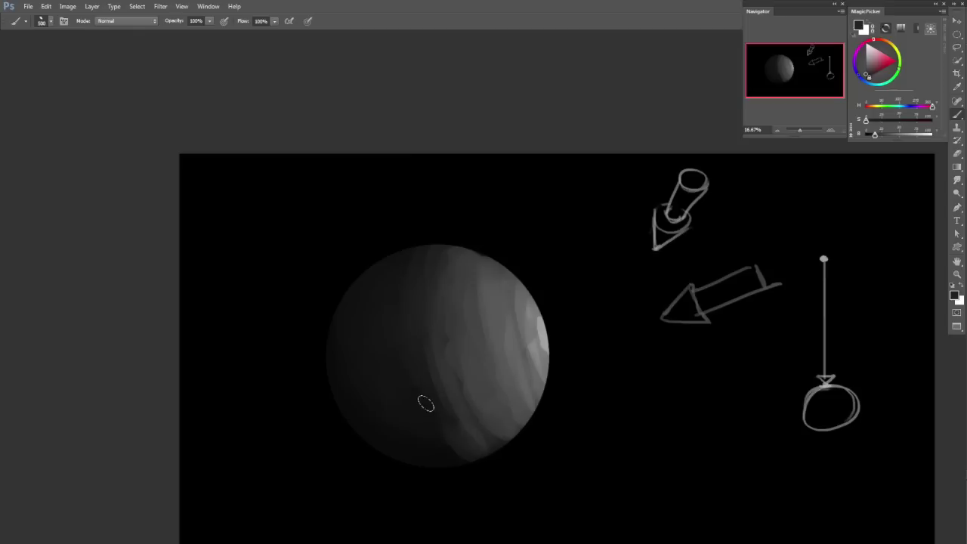
Smooth the transition between light and shadow down the sphere's middle and across its top with sampled dark greys
left_click(439, 361, "alt")
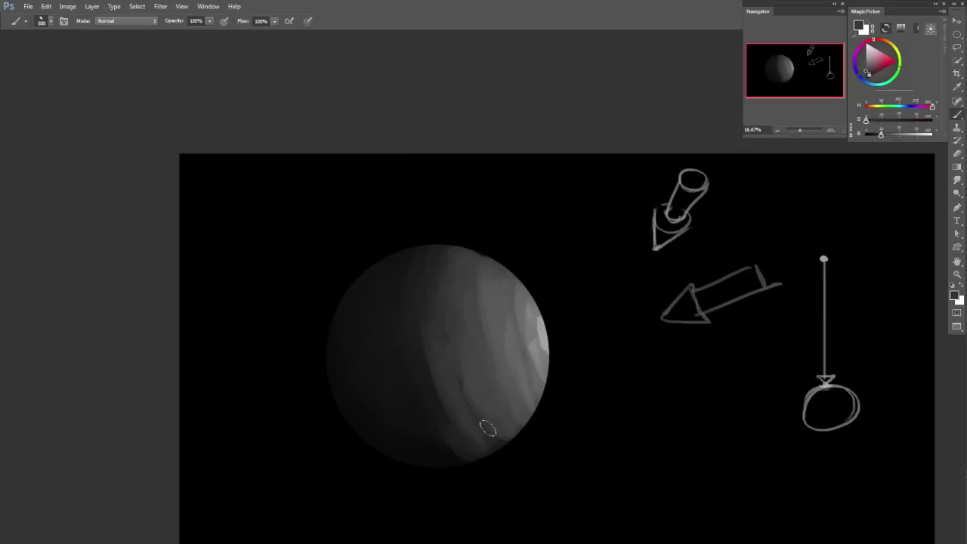
left_click(421, 365, "alt")
mouse_move(451, 405)
left_mouse_down()
mouse_move(464, 445)
mouse_move(452, 435)
left_mouse_up()
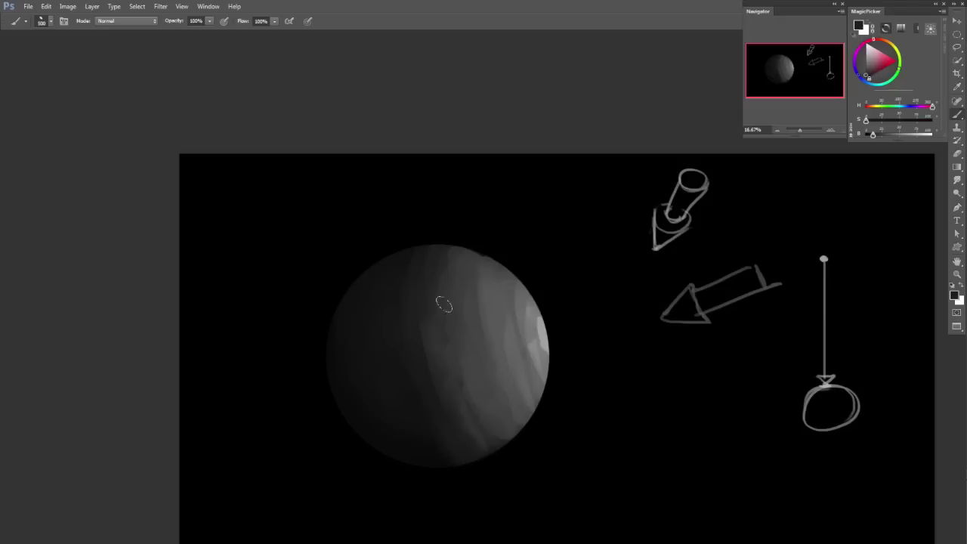
left_click(467, 264, "alt")
left_click_drag(432, 255, 416, 241)
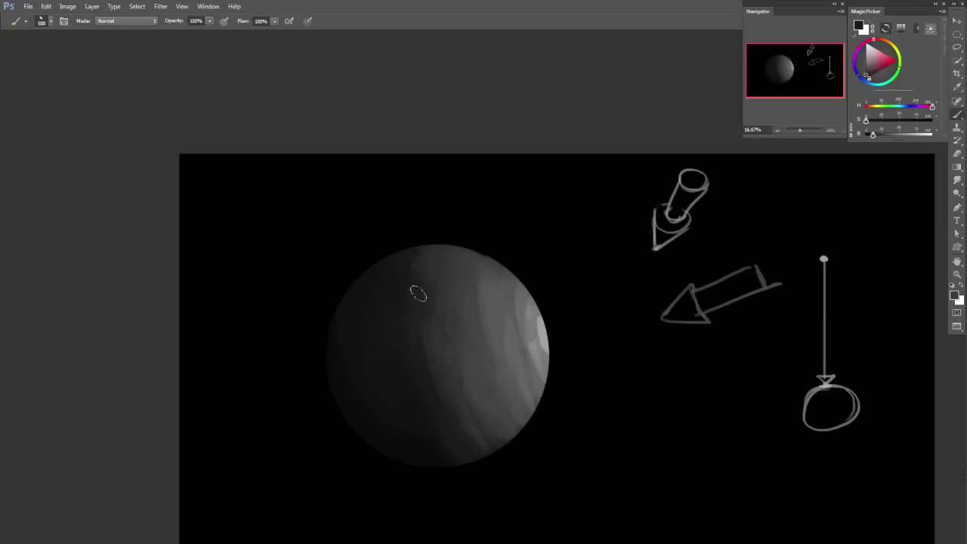
left_click_drag(423, 331, 508, 337)
left_click_drag(735, 381, 730, 380)
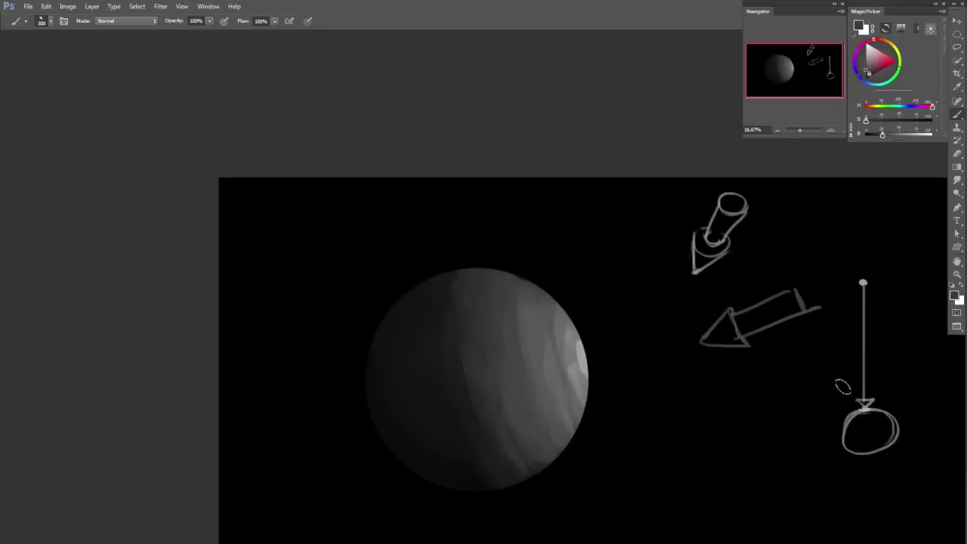
Reset the colours to default black and paint the sphere's left and lower-left side into deep shadow with a large brush
key("bracketleft")
key("bracketleft")
key("bracketleft")
key("bracketleft")
key("bracketleft")
key("bracketleft")
key("bracketleft")
key("bracketleft")
key("bracketleft")
key("bracketleft")
key("d")
key("bracketright")
key("bracketright")
key("bracketright")
key("bracketright")
mouse_move(393, 306)
left_mouse_down()
mouse_move(369, 332)
mouse_move(383, 362)
mouse_move(412, 370)
left_mouse_up()
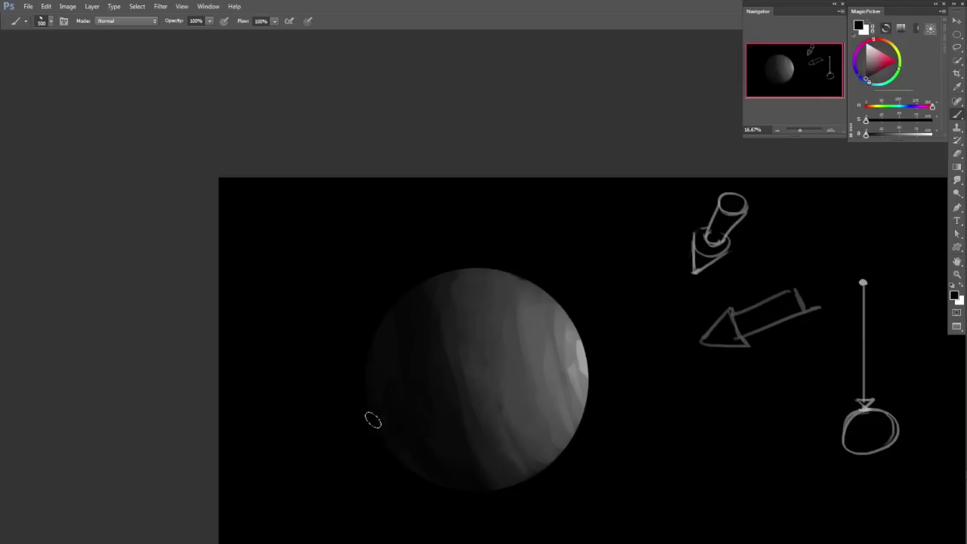
left_click_drag(457, 439, 453, 424)
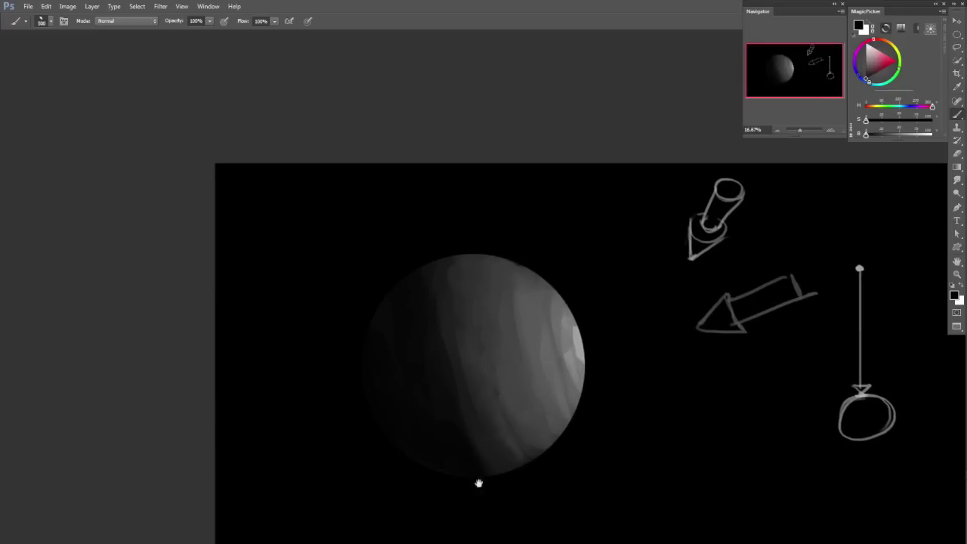
Fill the shaded sphere completely with black, leaving only the sketches on the canvas
left_click_drag(577, 345, 581, 341)
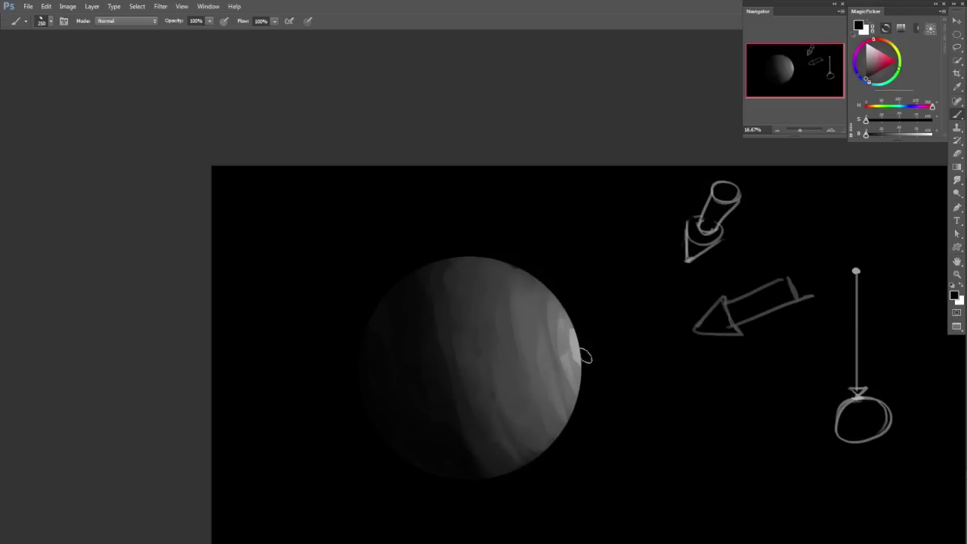
key("bracketleft")
left_click_drag(596, 166, 526, 187)
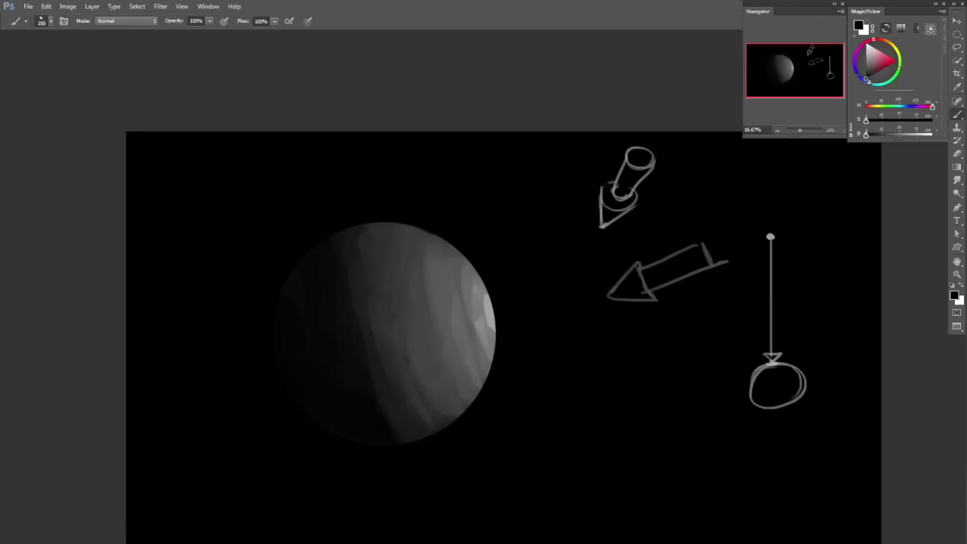
key("alt+BackSpace")
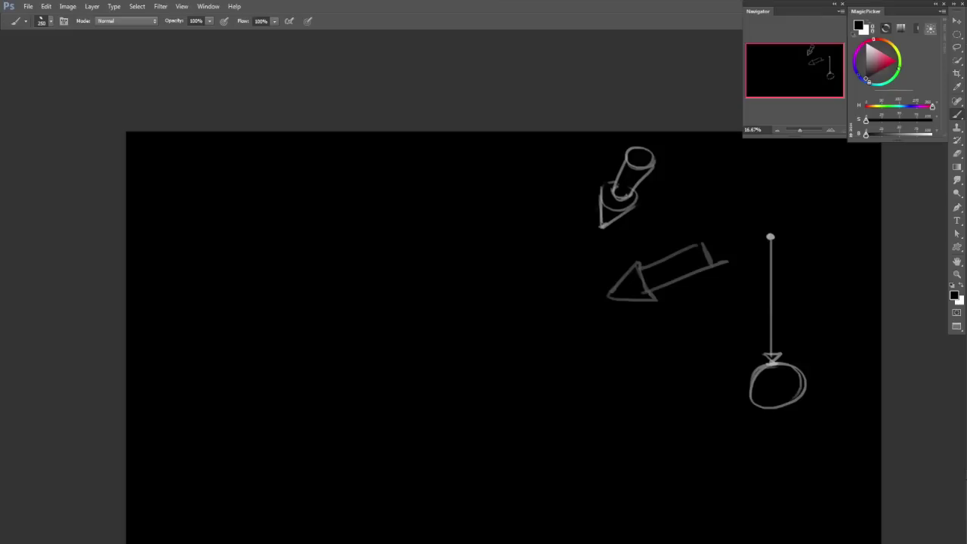
With a thin brush and a grey sampled from the three-dimensional arrow, draw a jagged horizontal surface line below the arrows
key("bracketleft")
key("bracketleft")
key("bracketleft")
key("bracketleft")
key("bracketleft")
key("bracketleft")
key("bracketleft")
key("bracketleft")
key("bracketleft")
left_click(627, 192, "alt")
key("bracketleft")
key("bracketleft")
key("bracketleft")
key("bracketleft")
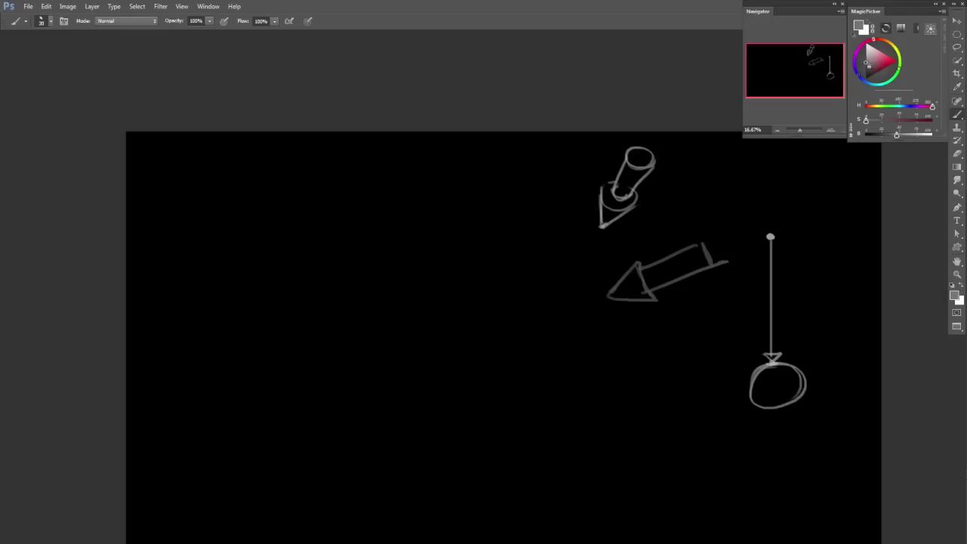
mouse_move(532, 413)
left_mouse_down()
mouse_move(586, 417)
mouse_move(606, 434)
mouse_move(639, 408)
mouse_move(680, 406)
left_mouse_up()
left_click_drag(591, 390, 593, 388)
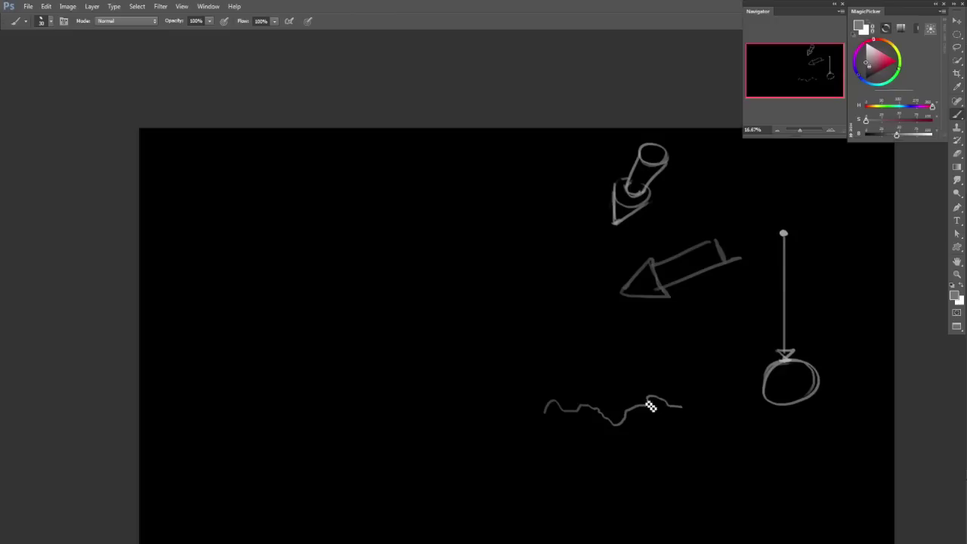
Draw a light grey dot with a straight vertical line down to the jagged surface, and choose a brighter grey
left_click(784, 233, "alt")
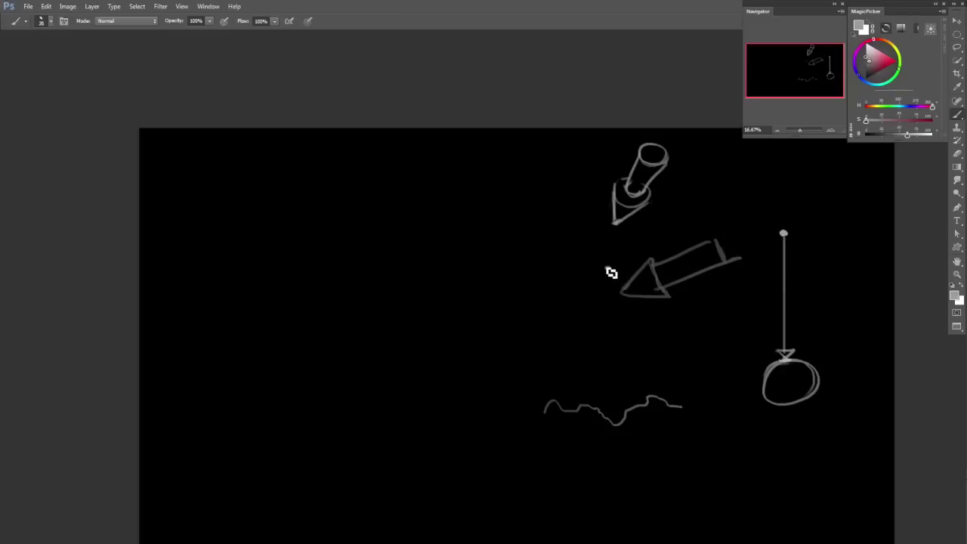
left_click(607, 268)
left_click_drag(607, 270, 607, 417)
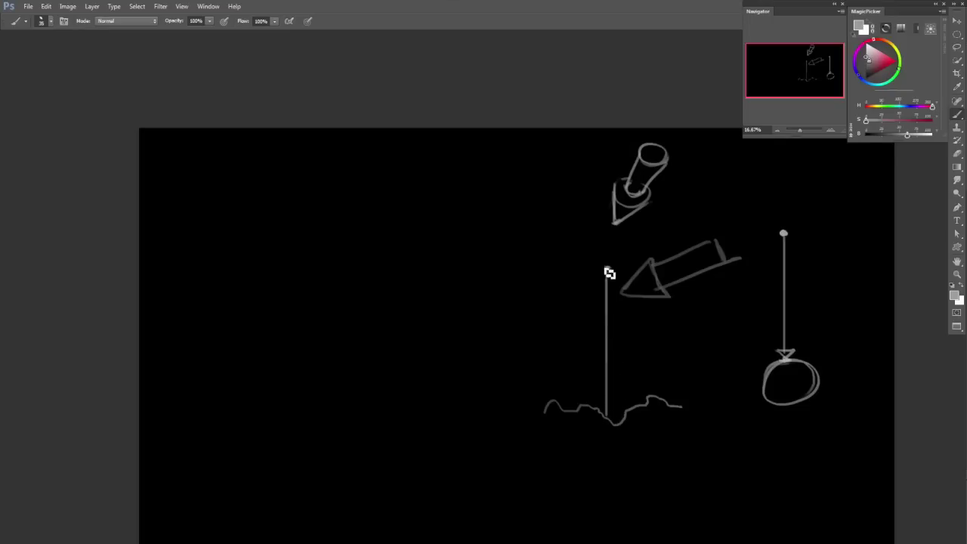
left_click(783, 233, "alt")
left_click(916, 136)
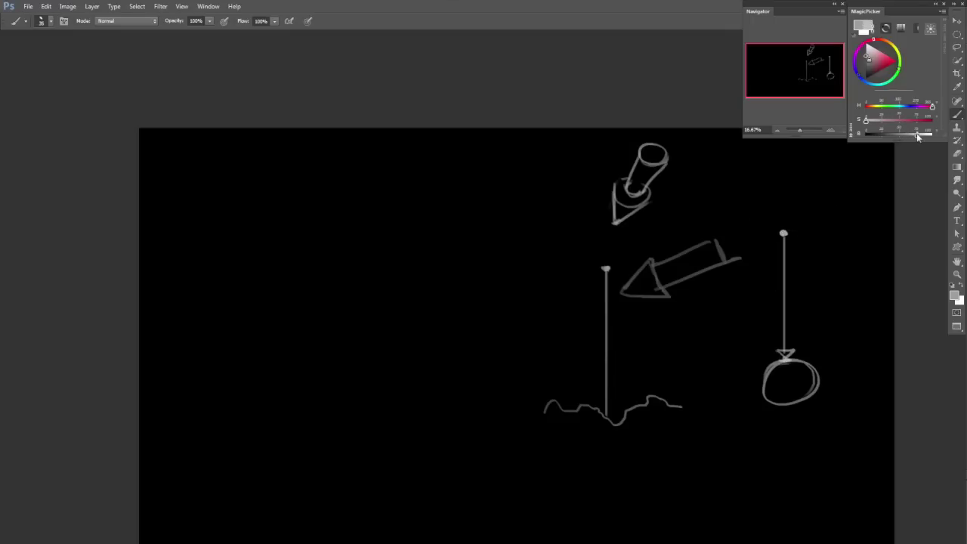